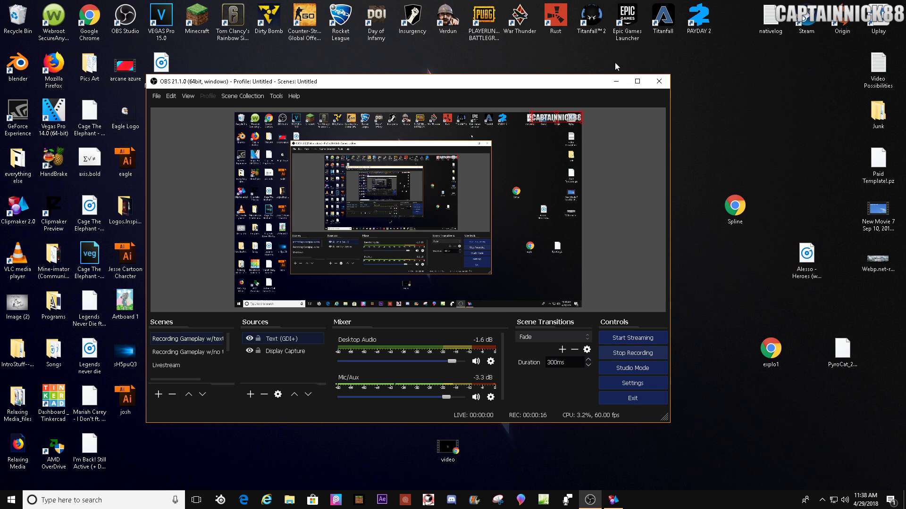
Minimize the recording software, switch to the Clipmaker window and enlarge the object list area
left_click(616, 81)
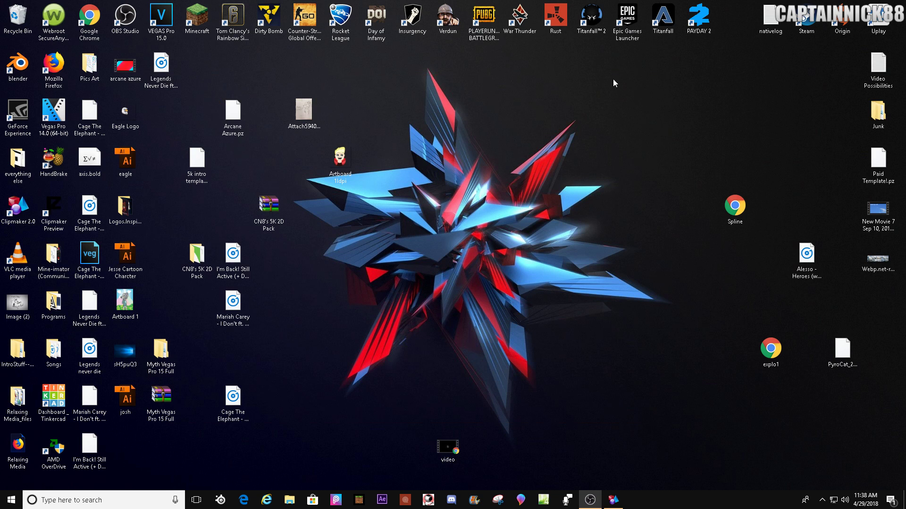
left_click(613, 500)
left_click(567, 109)
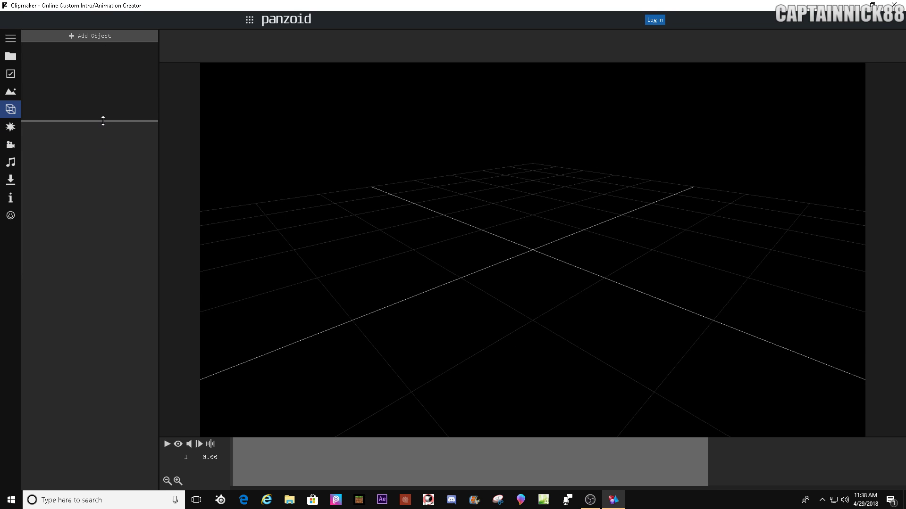
left_click_drag(103, 122, 110, 160)
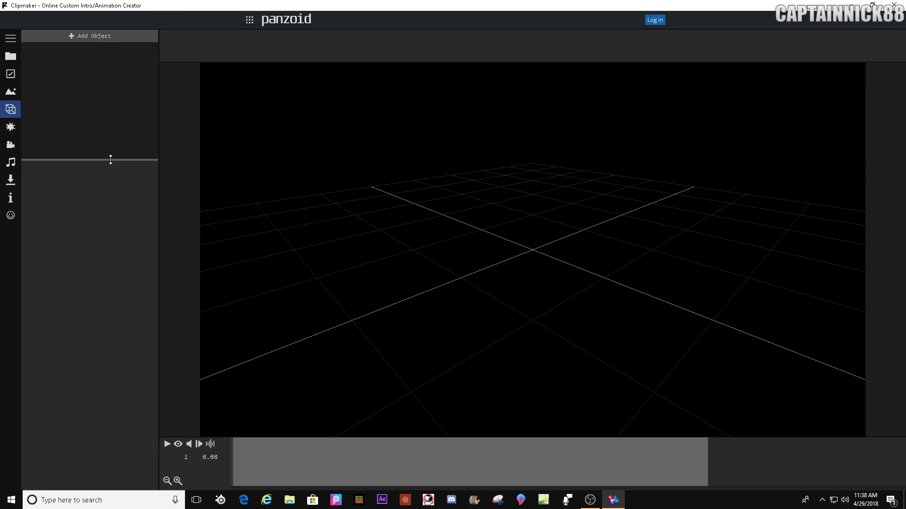
Turn on the camera preview and add a Rectangle shape to the scene
left_click(104, 38)
left_click(178, 445)
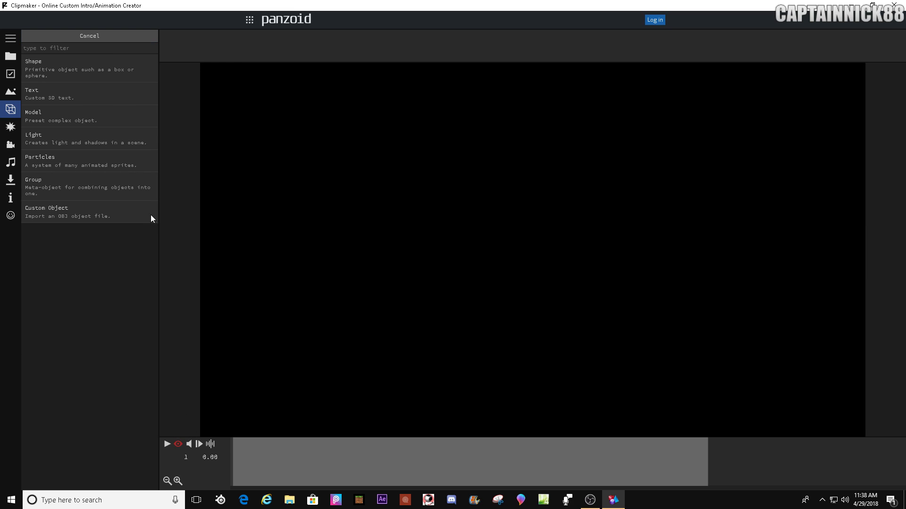
left_click(79, 69)
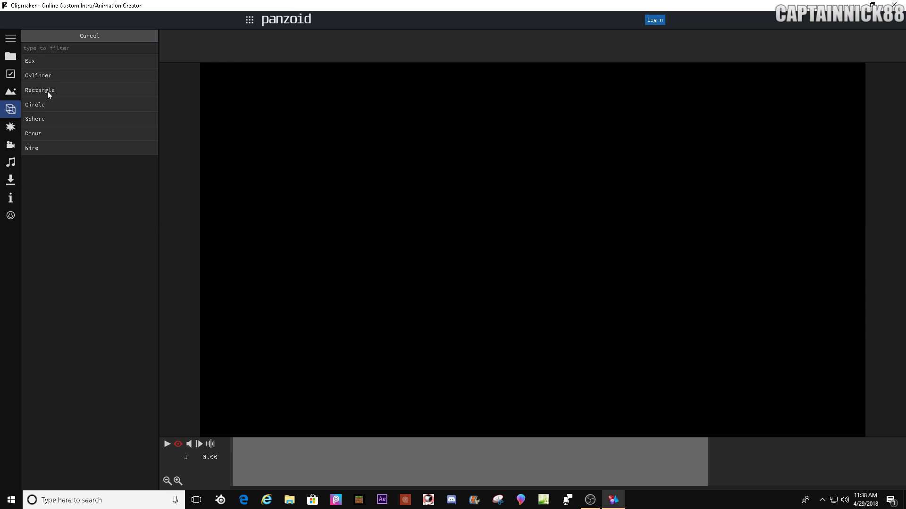
left_click(47, 91)
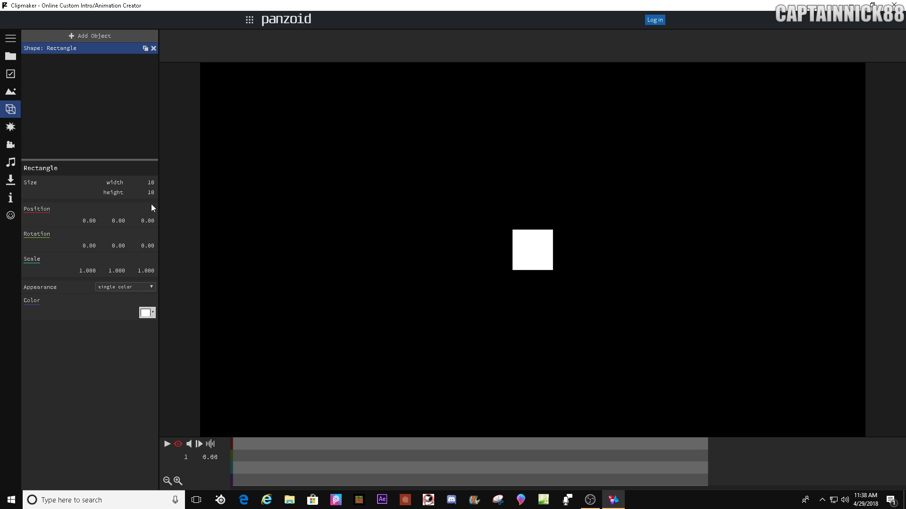
Set the rectangle's appearance to custom with roughness 0 and metalness 0
left_click(130, 287)
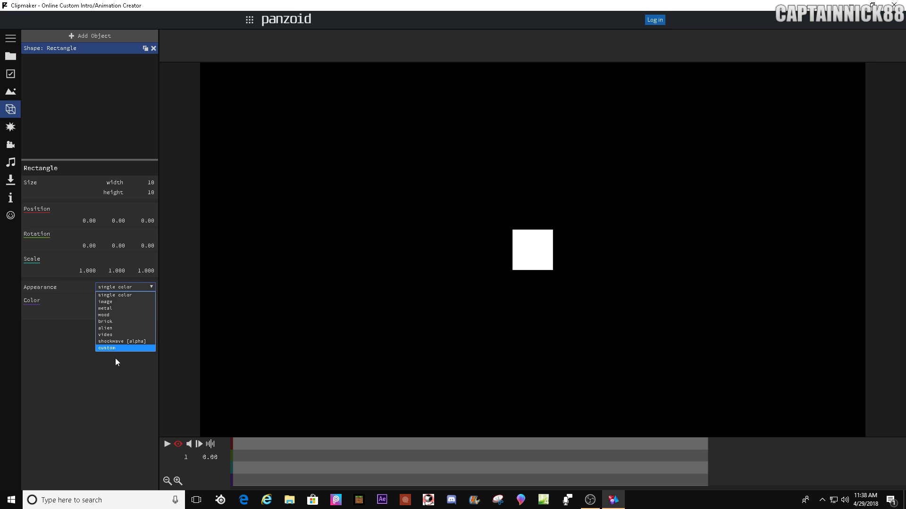
left_click(120, 348)
left_click(153, 357)
type("0")
key("Tab")
type("0")
key("Return")
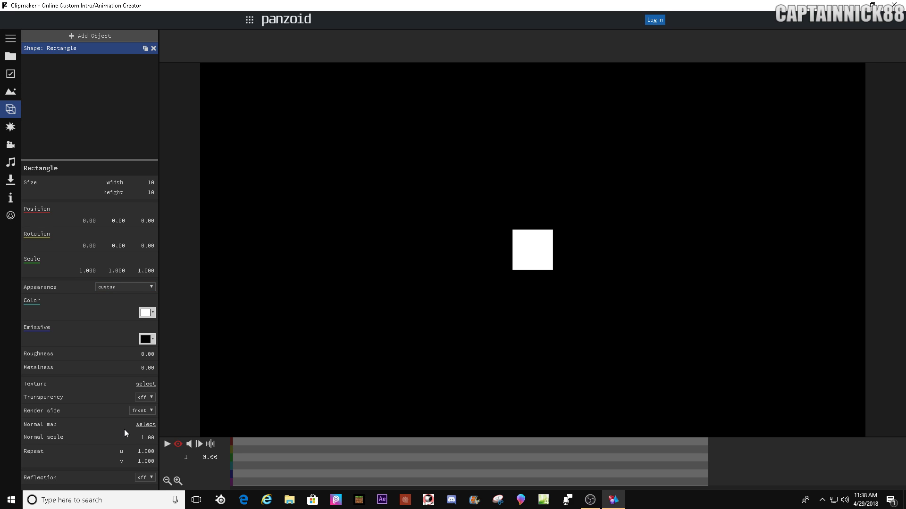
Apply the Half Circles 3 image from the Explosions folder of CN8's 2D Pack as the rectangle's texture
left_click(145, 384)
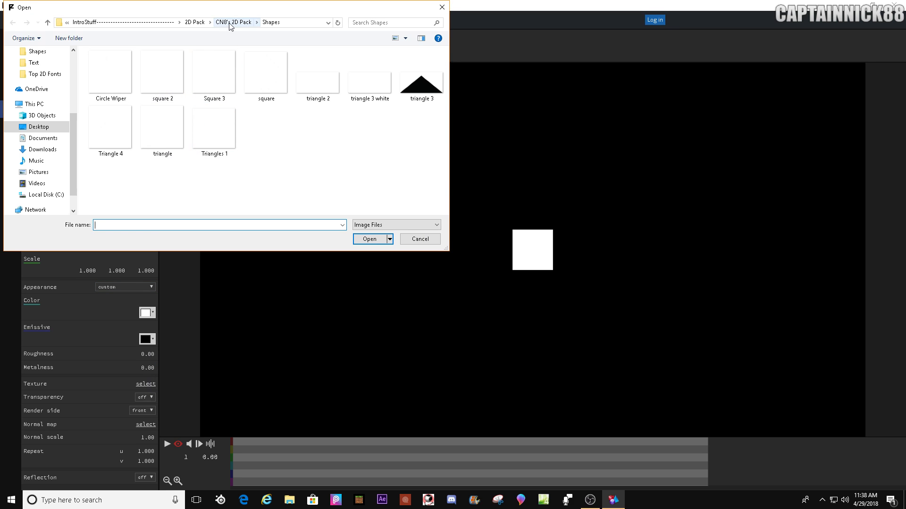
left_click(229, 25)
double_click(175, 83)
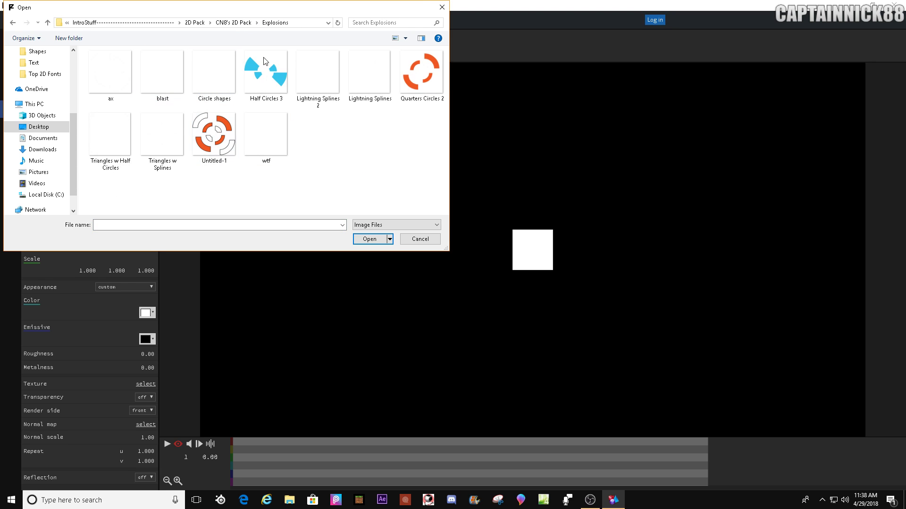
left_click_drag(109, 137, 115, 75)
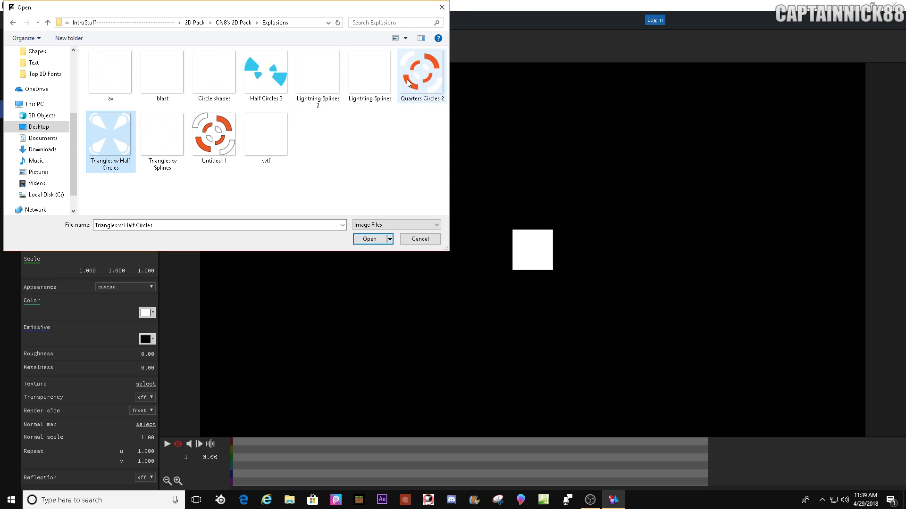
double_click(277, 81)
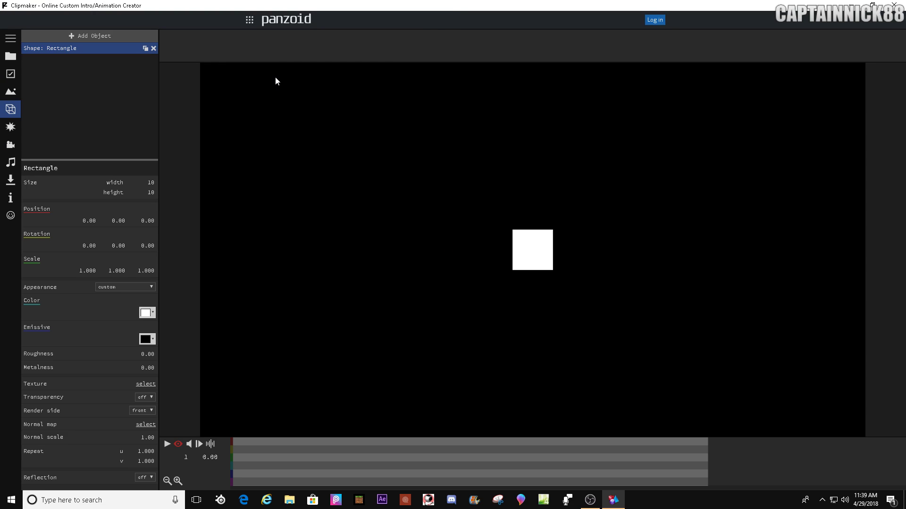
Set the textured rectangle's width and height to 80
left_click(151, 183)
type("80")
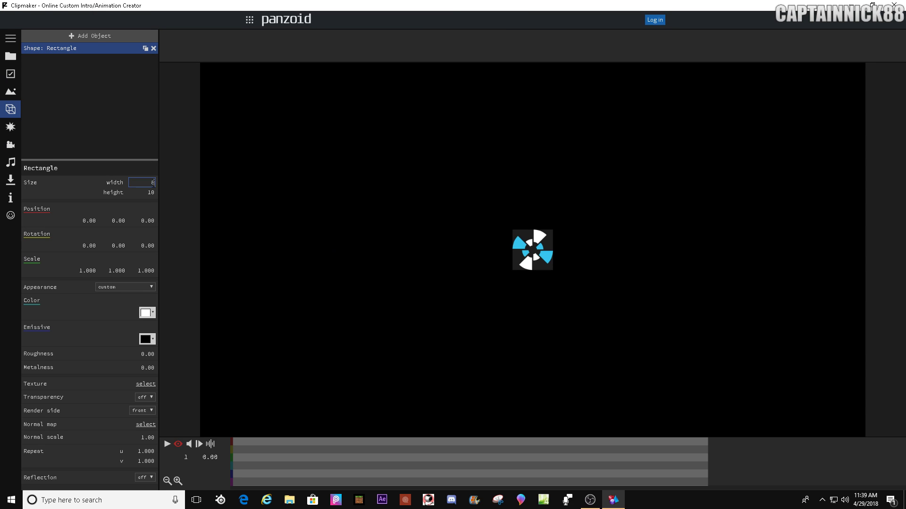
key("Tab")
type("80")
key("Return")
Resize the textured rectangle to 91 by 91 and turn on its transparency
mouse_move(152, 183)
left_mouse_down()
mouse_move(232, 182)
mouse_move(146, 193)
left_mouse_up()
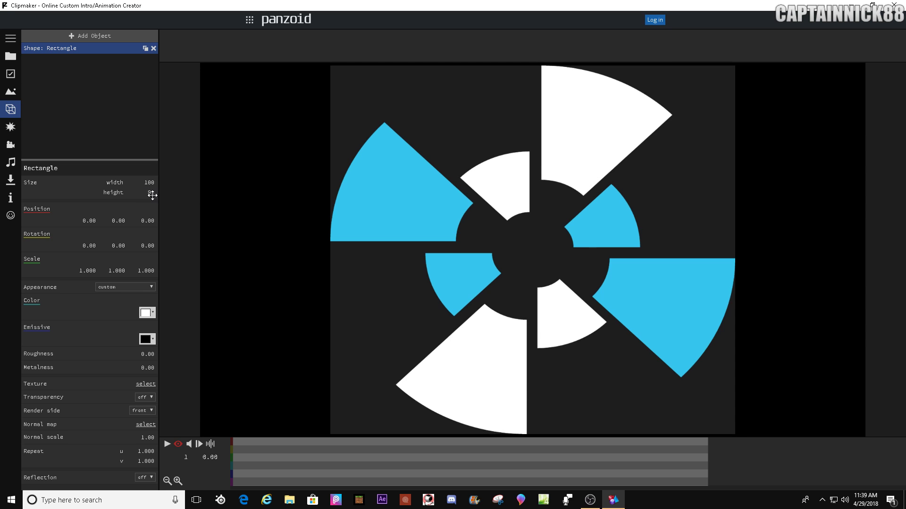
left_click(150, 179)
type("91")
key("Return")
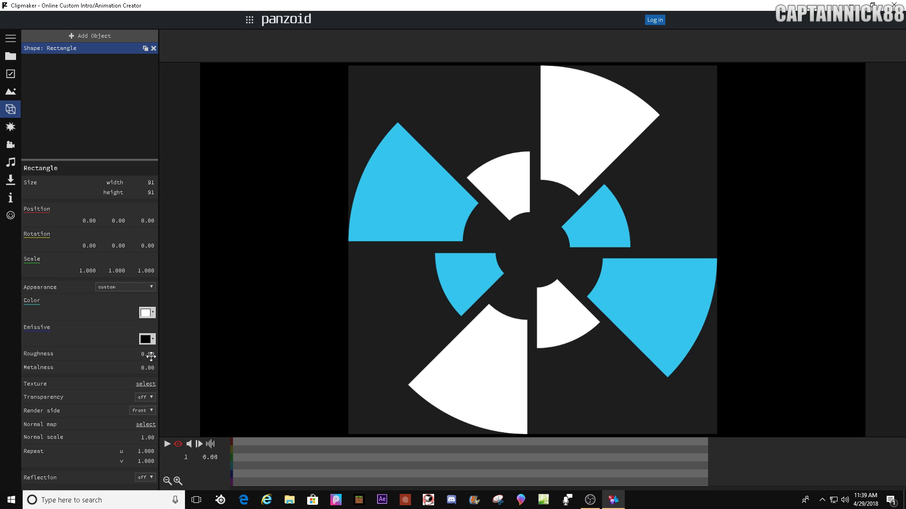
left_click(148, 396)
left_click(151, 412)
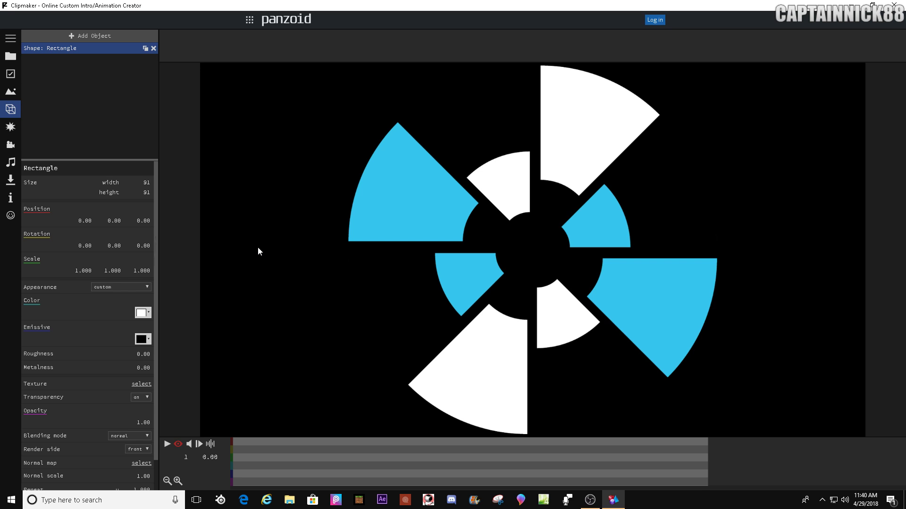
Add a Group object and move the textured rectangle into it
left_click(81, 35)
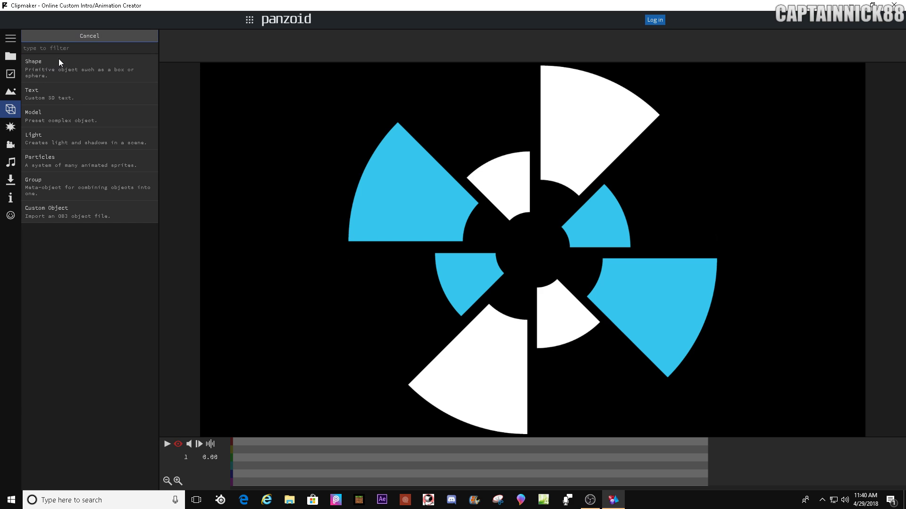
left_click(37, 182)
left_click_drag(71, 50, 71, 60)
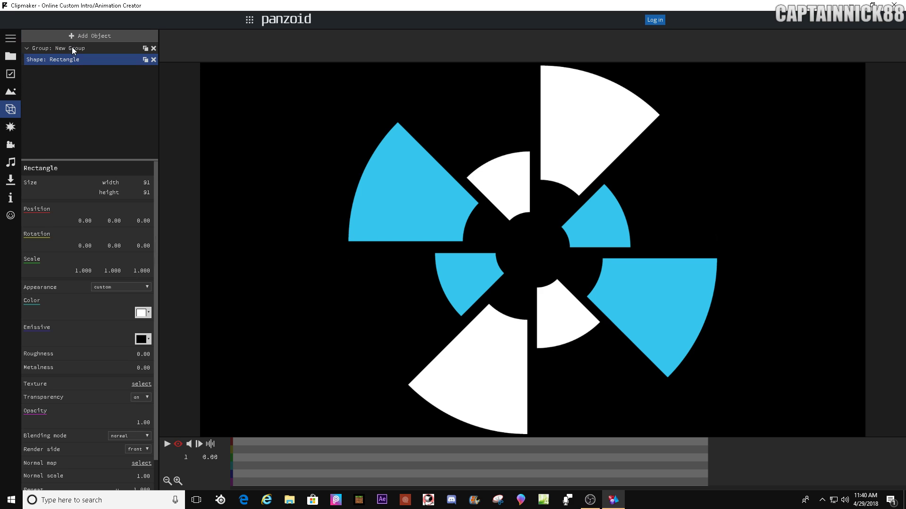
Rename the new group to 1
left_click(71, 47)
left_click_drag(85, 185, 25, 185)
type("1")
key("Return")
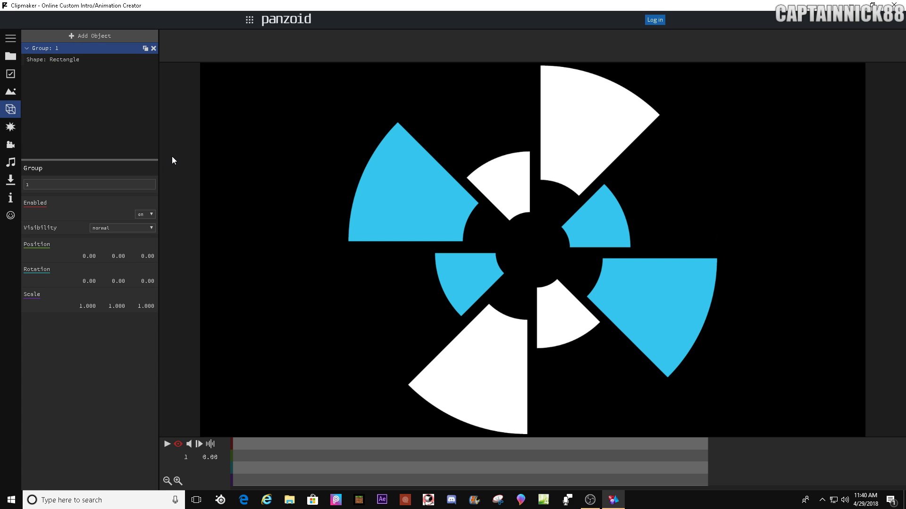
Add a second Rectangle shape and place it inside group 1 below the first rectangle
left_click(95, 34)
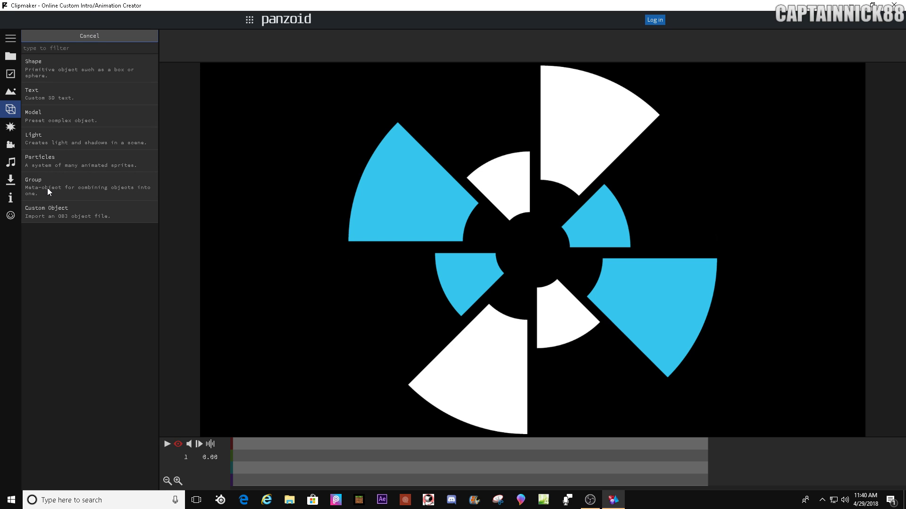
left_click(50, 69)
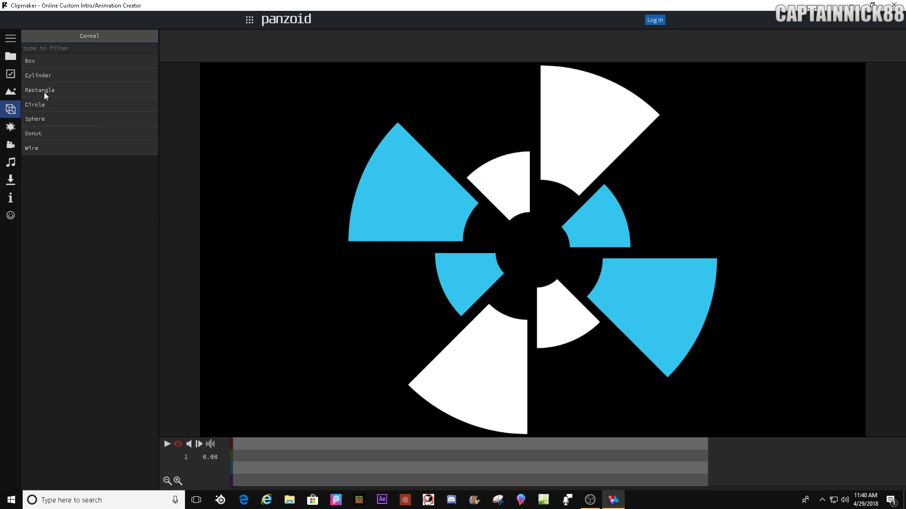
left_click(50, 89)
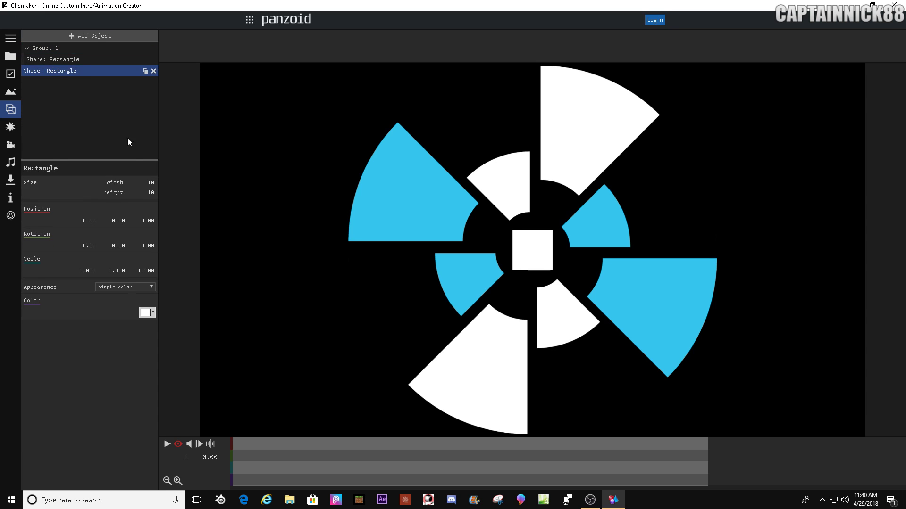
left_click_drag(76, 67, 72, 69)
left_click(72, 72)
left_click(72, 70)
Set the second rectangle's appearance to custom and its Z position to 1
left_click(128, 286)
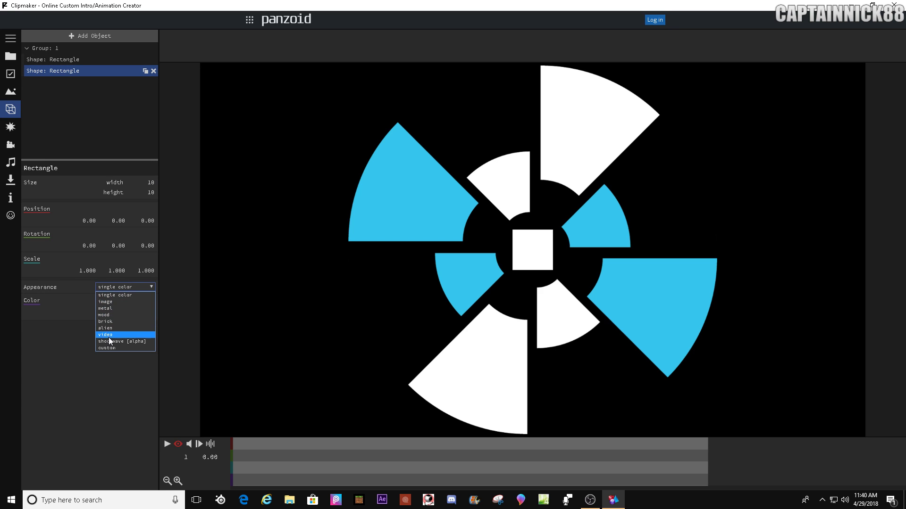
left_click(111, 344)
left_click(147, 220)
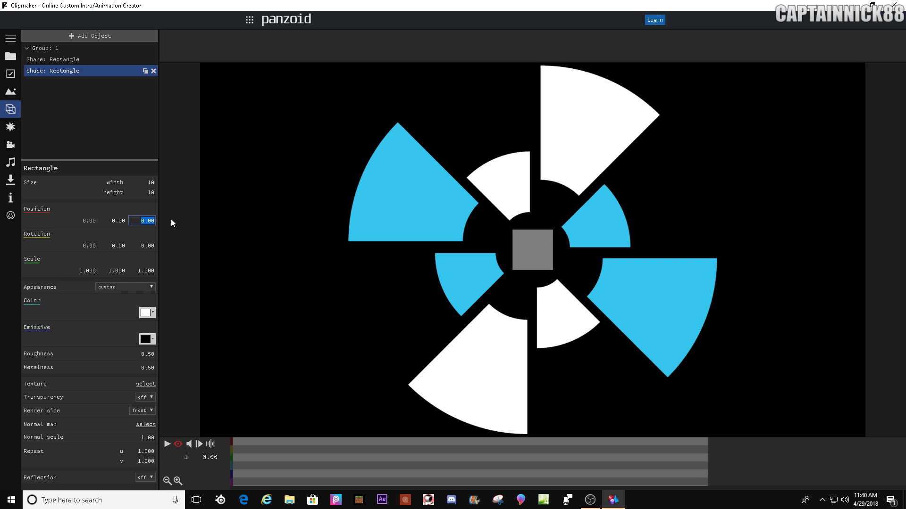
type("1")
key("Return")
Set the second rectangle's roughness and metalness to 0 and turn on its transparency
type("0")
key("Tab")
type("0")
key("Return")
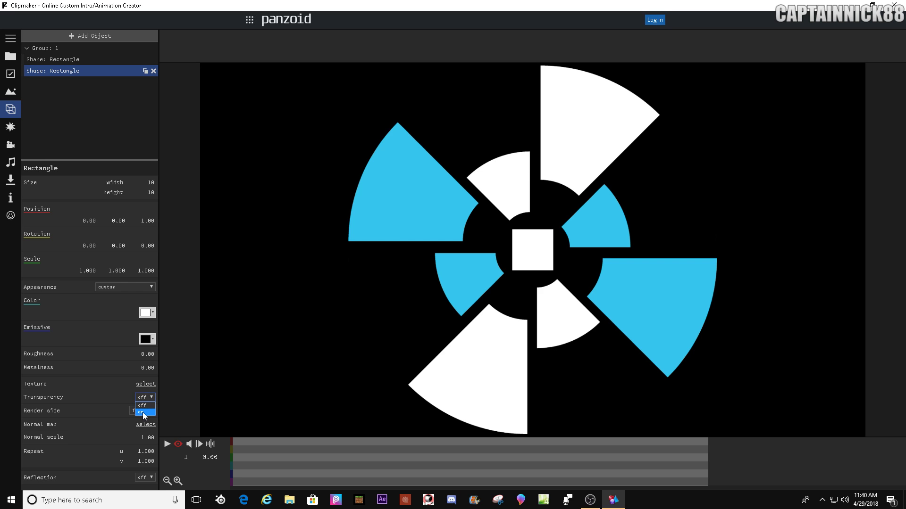
left_click(143, 414)
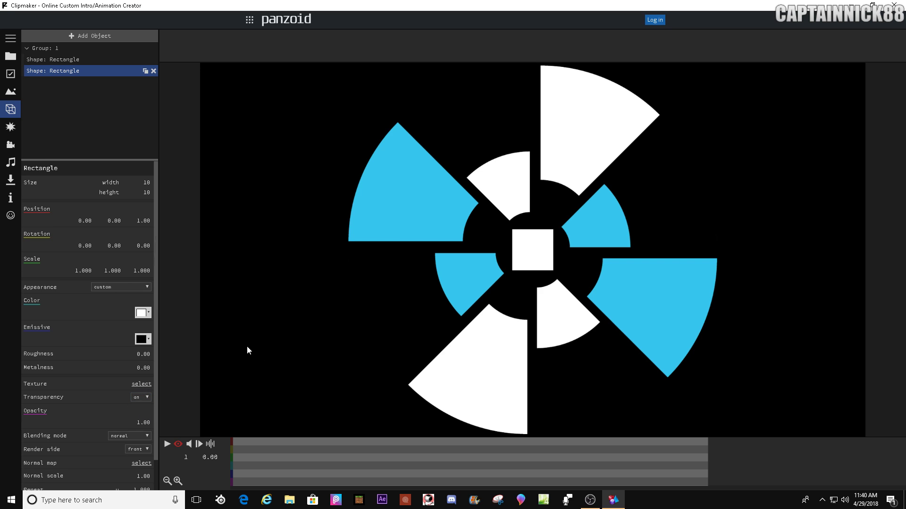
Apply the Circle Block 1 image from the Shutters folder of CN8's 2D Pack as the second rectangle's texture
left_click(142, 384)
left_click(245, 22)
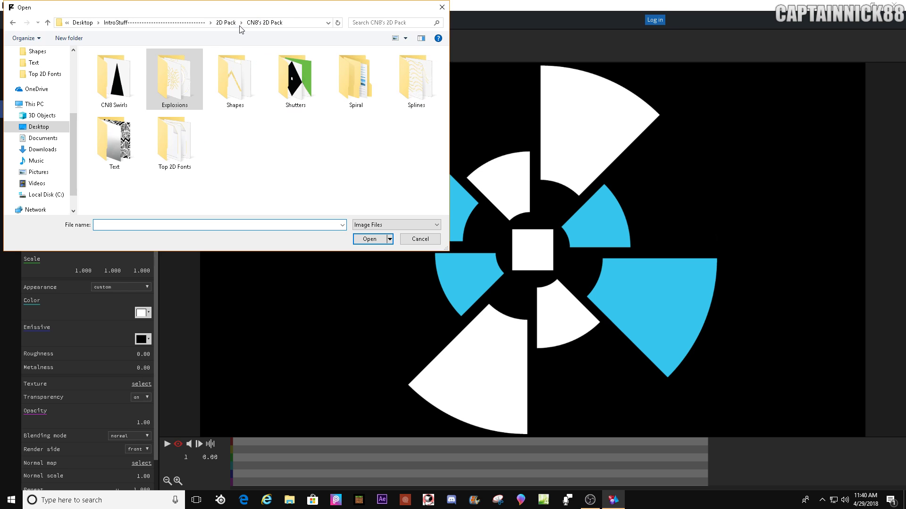
double_click(312, 92)
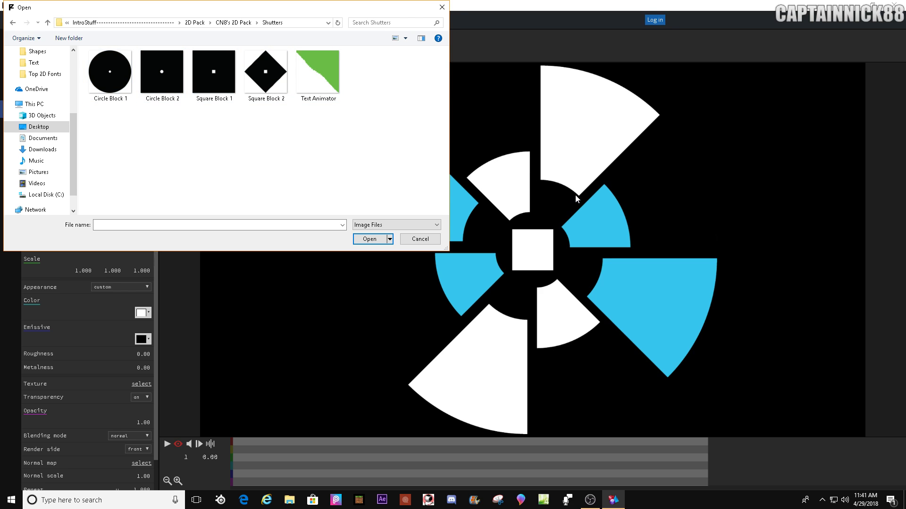
double_click(109, 75)
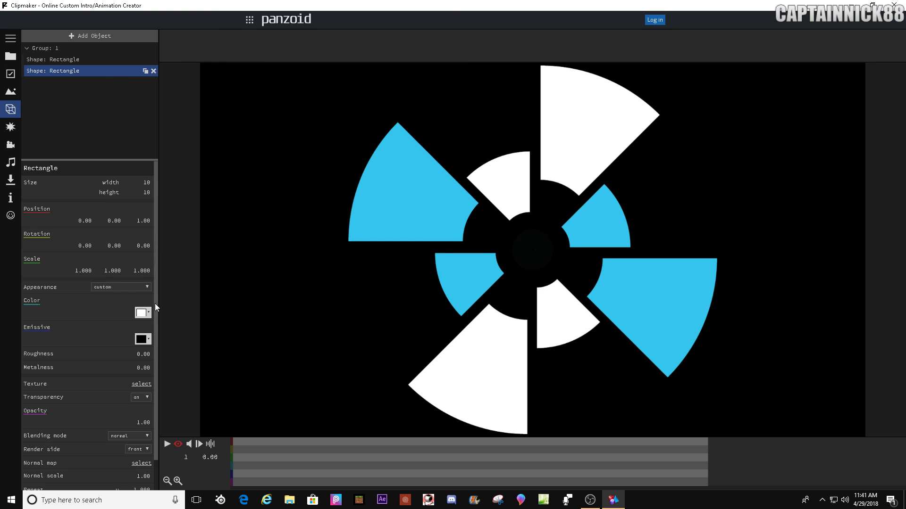
Set the second rectangle's emissive color to yellow
left_click(142, 340)
left_click(170, 353)
left_click(180, 321)
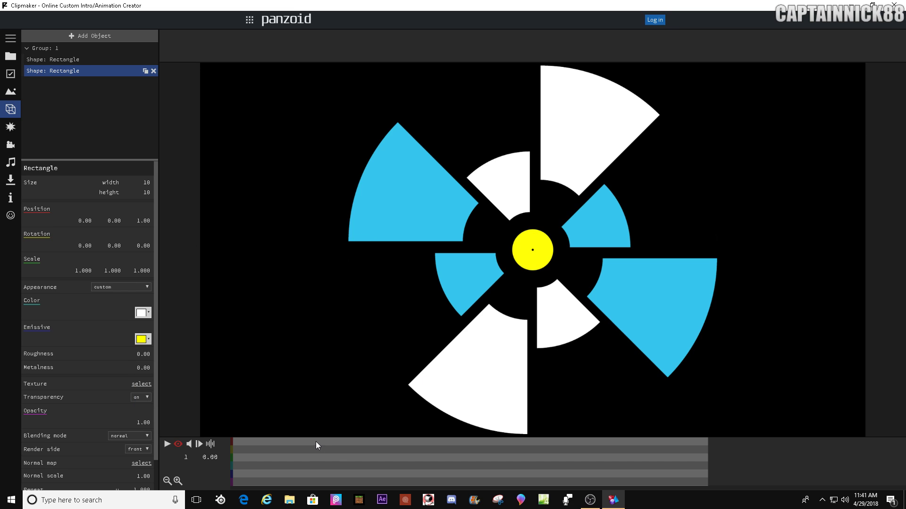
Enlarge the yellow shutter rectangle to a width and height of 1200
left_click_drag(144, 183, 582, 193)
left_click_drag(144, 182, 554, 185)
left_click(145, 183)
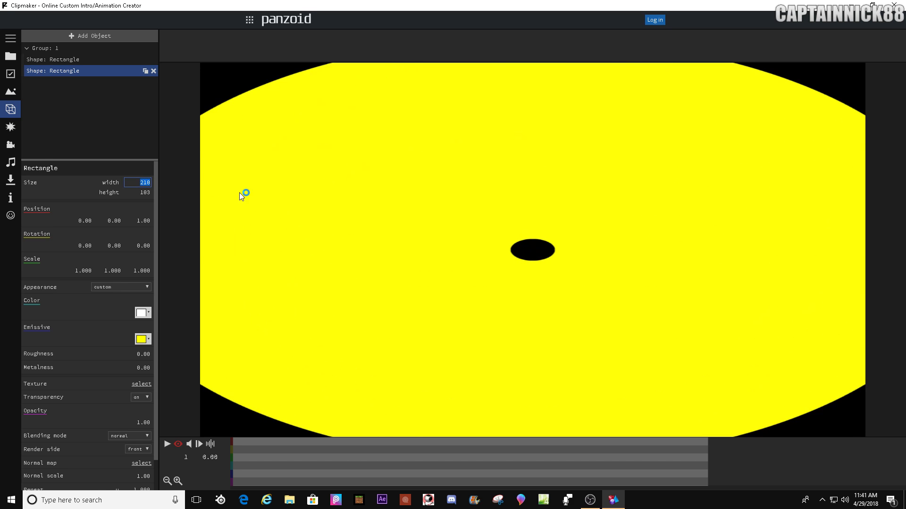
type("1200")
key("Tab")
type("1200")
key("shift+Tab")
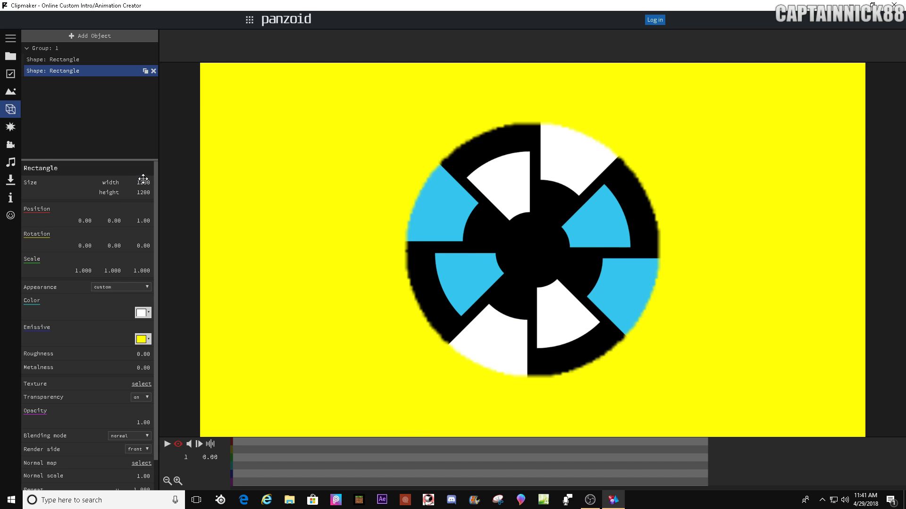
Set the yellow shutter rectangle's width and height to 1500
type("1500")
key("Tab")
type("1")
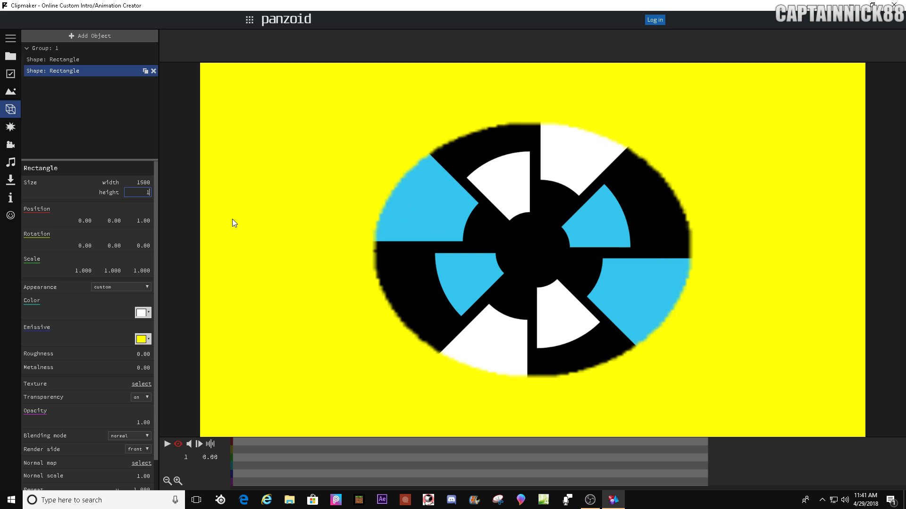
type("500")
key("Return")
Set the yellow shutter rectangle's width and height to 1700
left_click(144, 182)
type("1700")
key("Tab")
type("1700")
key("Return")
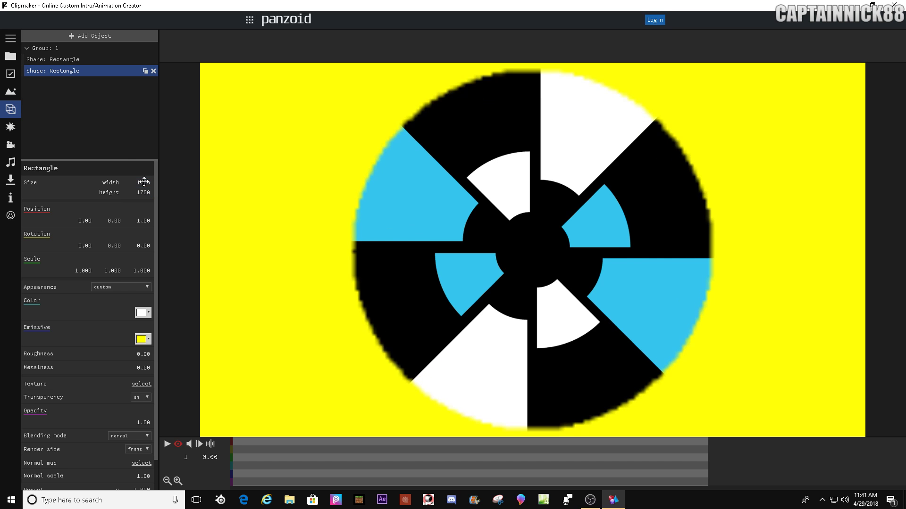
Set the yellow shutter rectangle's width and height to 1900 so its hole clears the half-circle graphic
left_click(140, 179)
type("1900")
key("Tab")
type("1900")
key("Return")
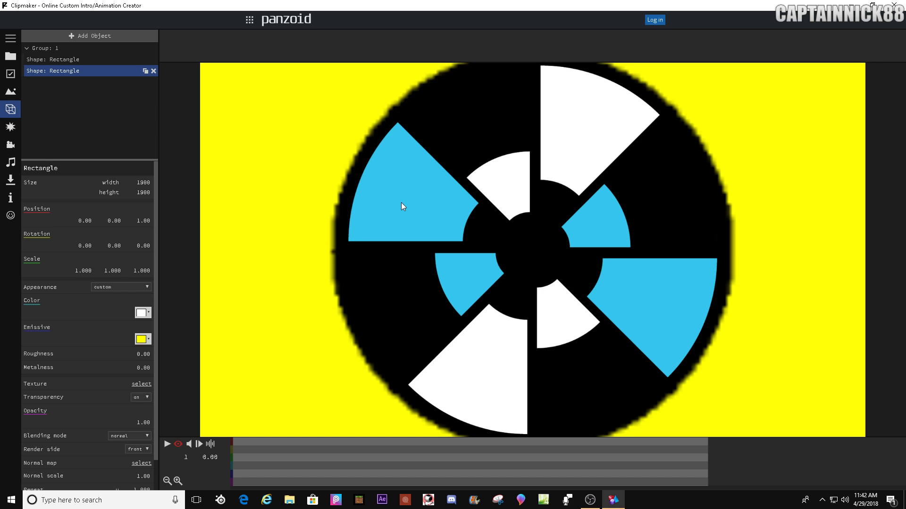
Set the yellow shutter rectangle's width and height to 1850
left_click(136, 183)
type("1850")
key("Tab")
type("185")
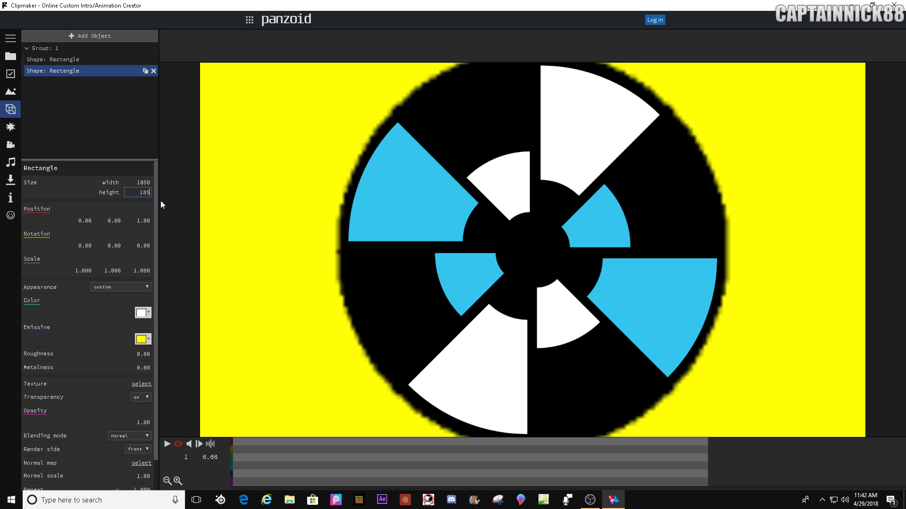
type("0")
key("Return")
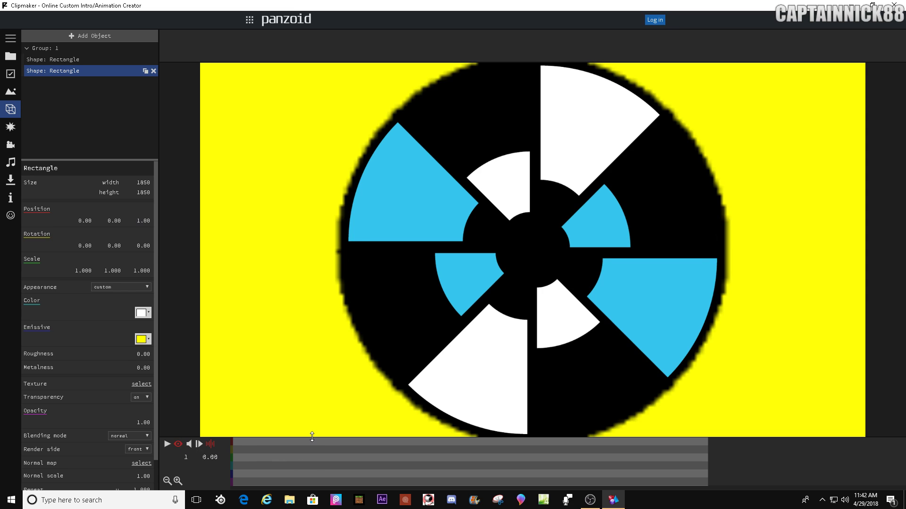
Shrink the yellow shutter rectangle by setting its X and Y scale to 0.1
scroll(318, 452, "up", 1)
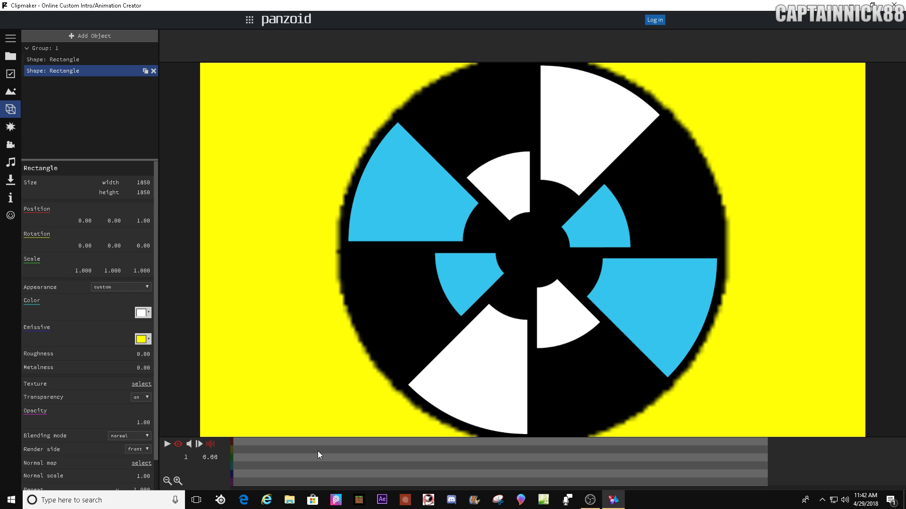
scroll(318, 451, "up", 2)
scroll(318, 451, "down", 1)
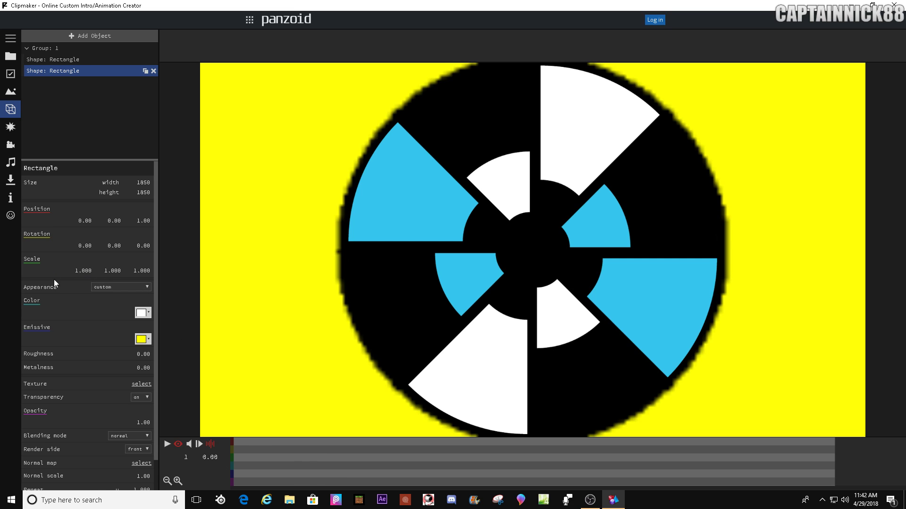
left_click(83, 268)
type("0.1")
key("Tab")
type("0.1")
key("Return")
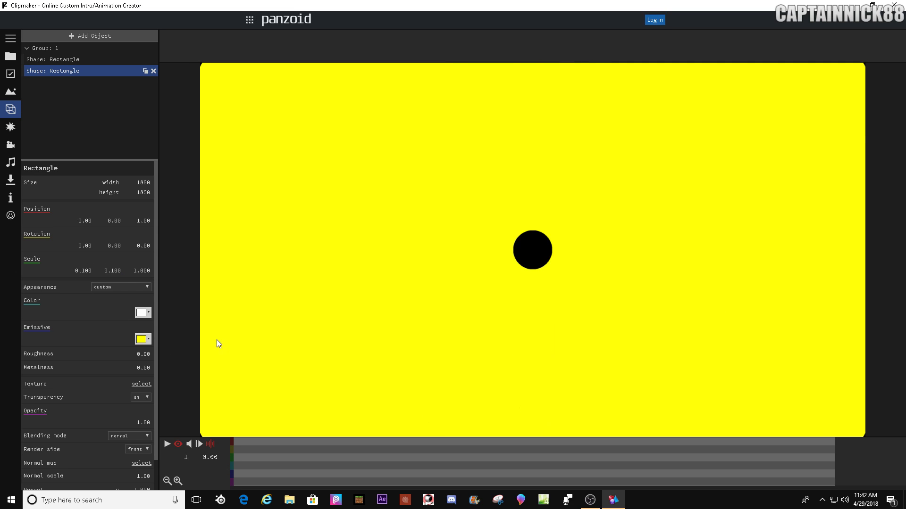
Set the yellow shutter rectangle's X and Y scale to 0.2
left_click(87, 273)
type("0.2")
key("Tab")
type("0.2")
key("Return")
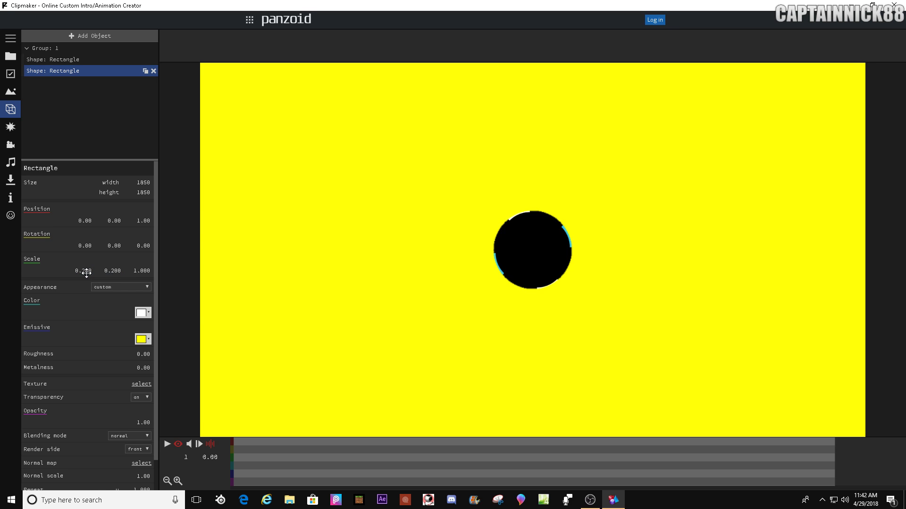
Set the yellow shutter rectangle's X scale to 1.5 and its Y scale to 0.145
left_click_drag(84, 272, 78, 273)
left_click(79, 273)
type("1.5")
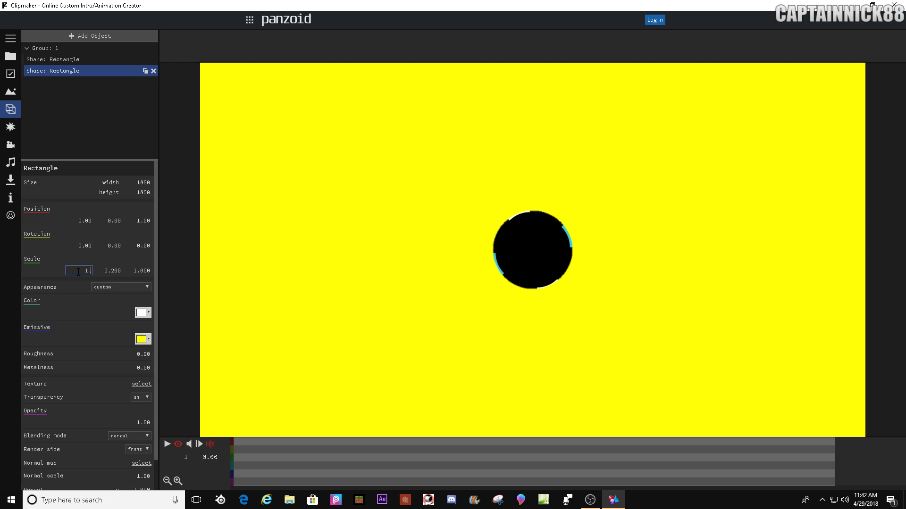
key("Tab")
key("BackSpace")
type("0.145")
key("Return")
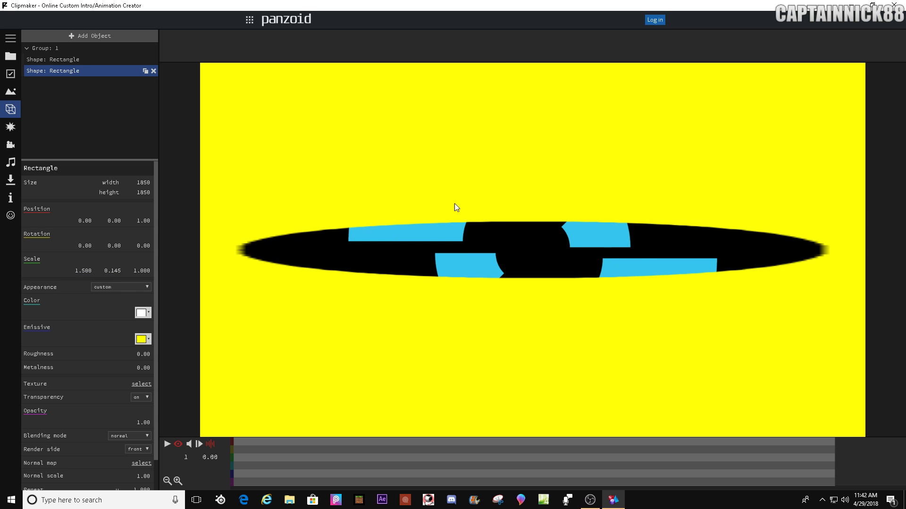
Set the yellow shutter rectangle's X and Y scale to 0.15 so its hole is a small circle
type(".15")
key("Tab")
type(".25")
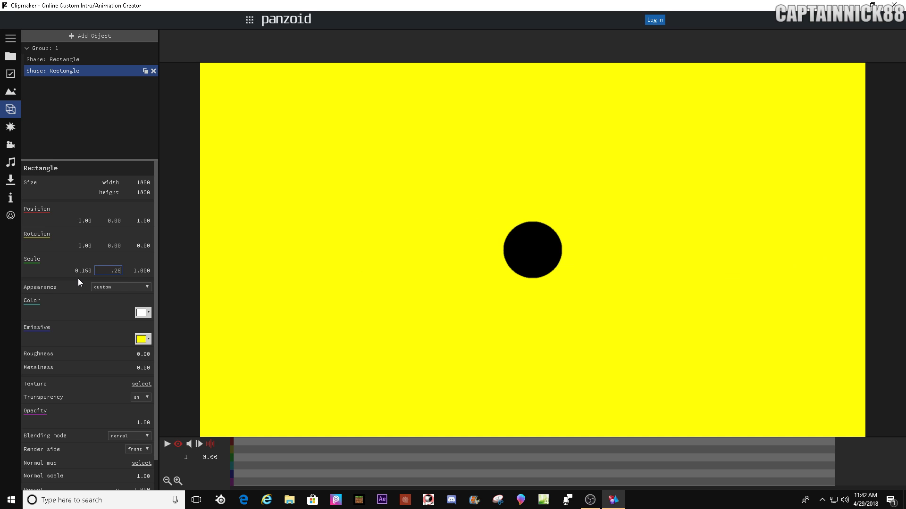
key("Return")
left_click(119, 270)
type(".15")
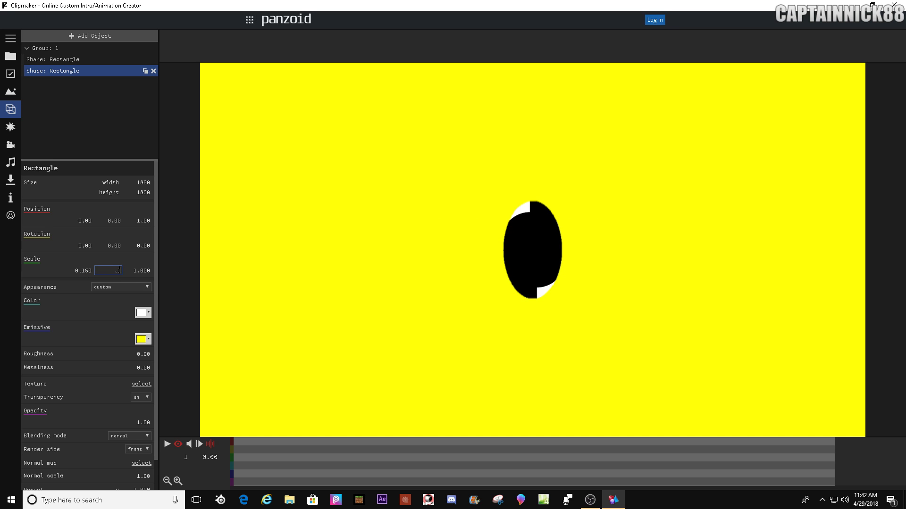
key("Return")
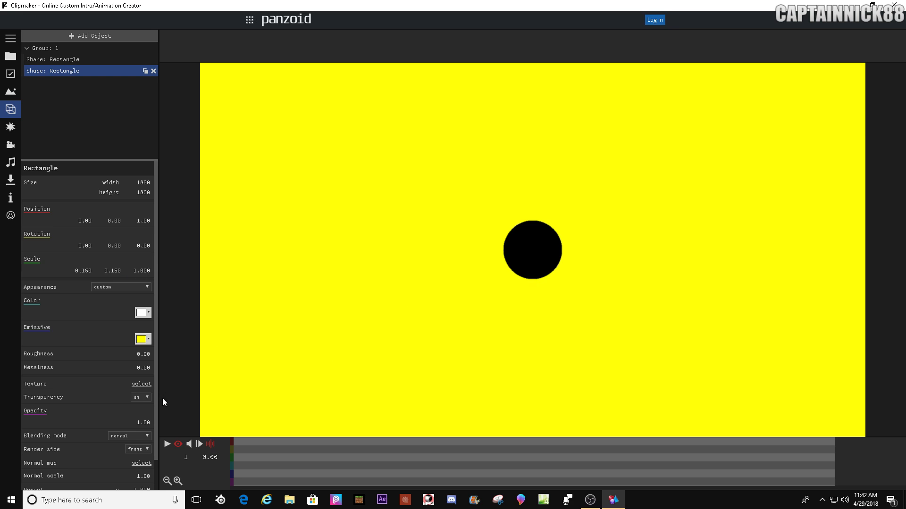
Lower the shutter's opacity to 0.40 to compare its hole with the graphic behind, and restore the opacity to 1
left_click_drag(148, 420, 3, 437)
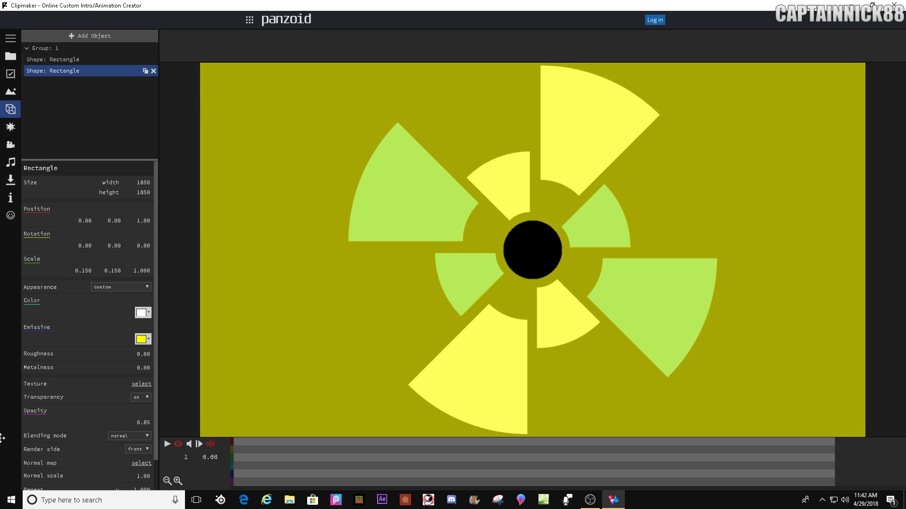
left_click_drag(115, 424, 43, 445)
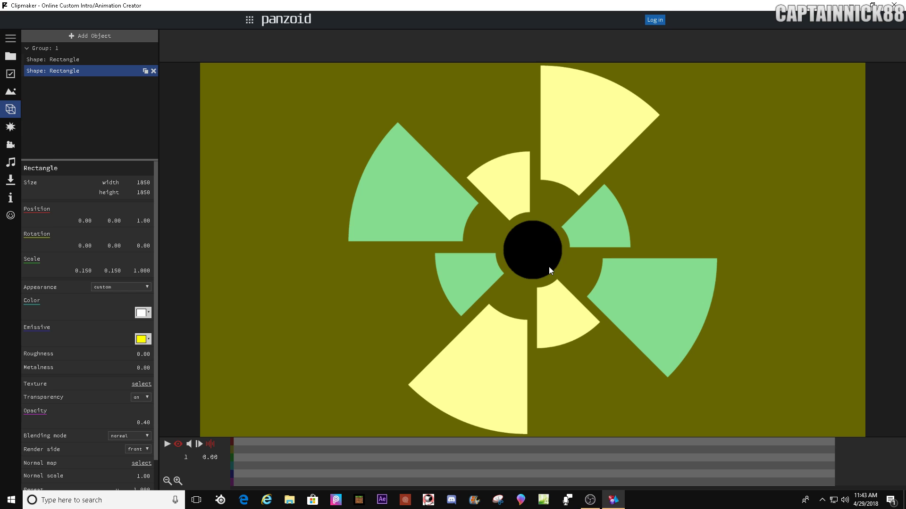
left_click(143, 423)
type("1")
key("Return")
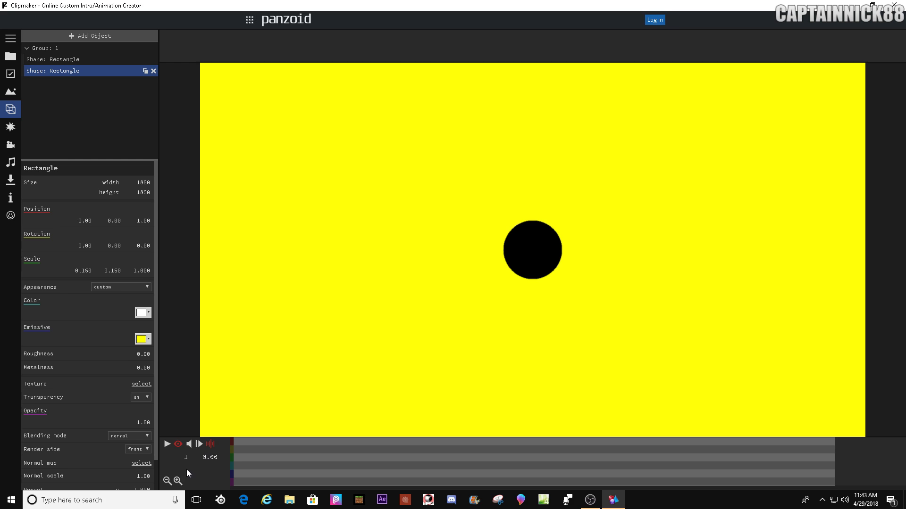
Add a scale keyframe to the yellow shutter at frame 20 with its easing set to none
left_click_drag(231, 464, 296, 463)
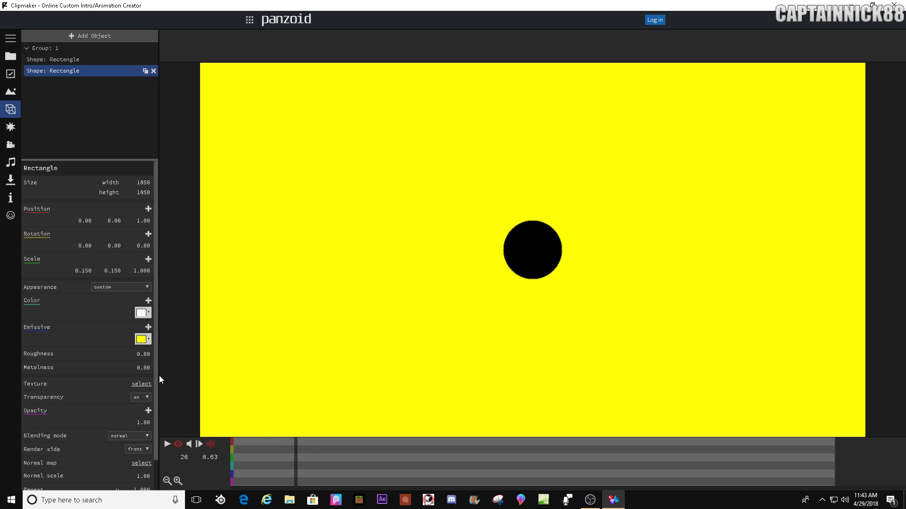
left_click(148, 259)
left_click(133, 260)
left_click(134, 260)
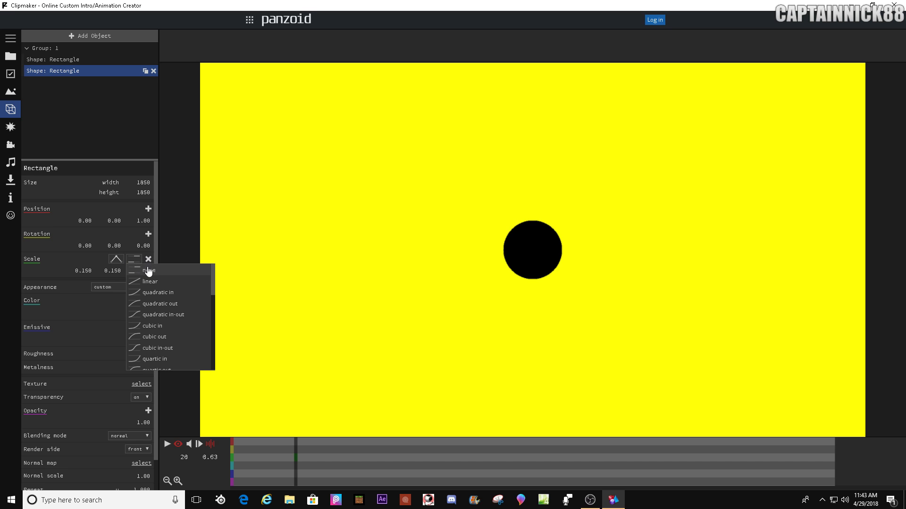
left_click(148, 271)
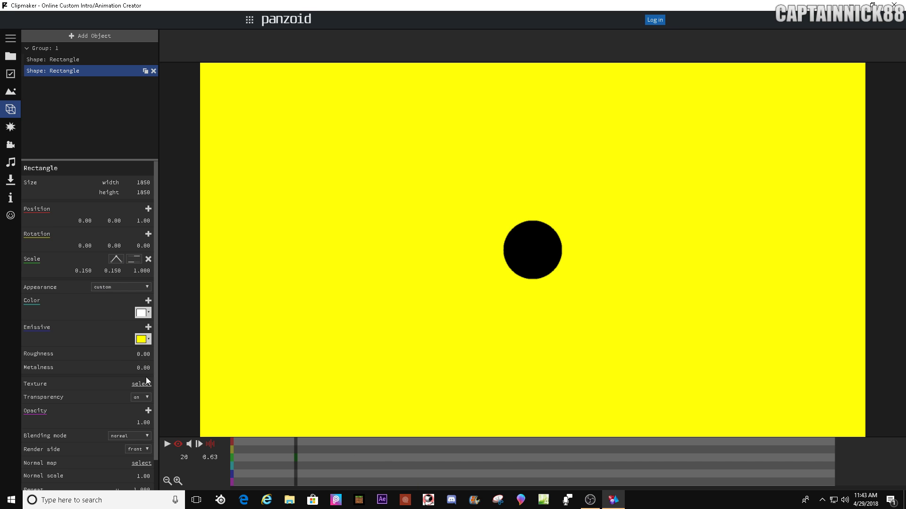
Add a shutter scale keyframe at frame 40 with X and Y at 1 and quadratic out easing
left_click_drag(296, 466, 362, 458)
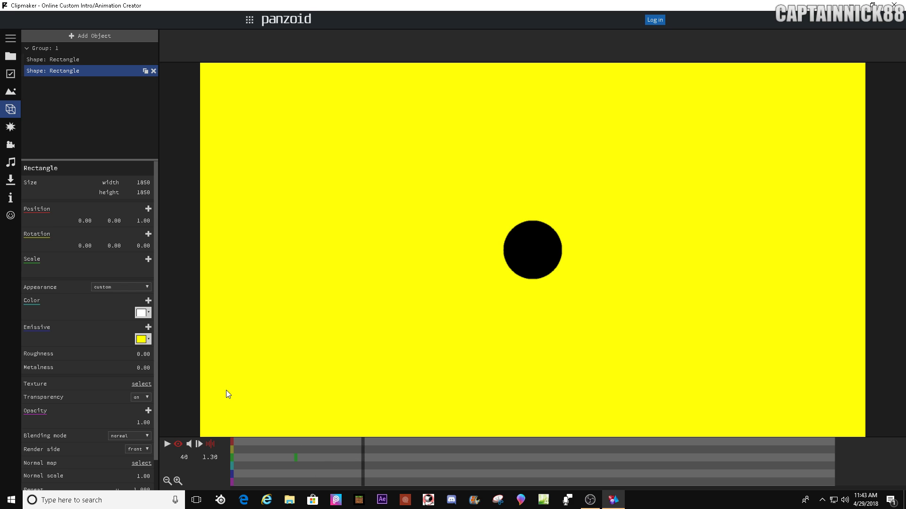
left_click(148, 259)
left_click(83, 271)
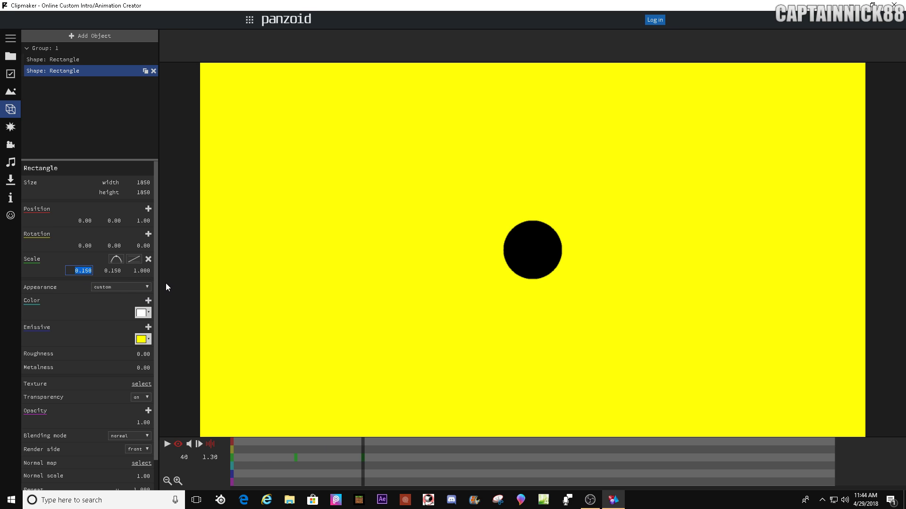
type("1")
key("Tab")
type("1")
key("Return")
left_click(133, 259)
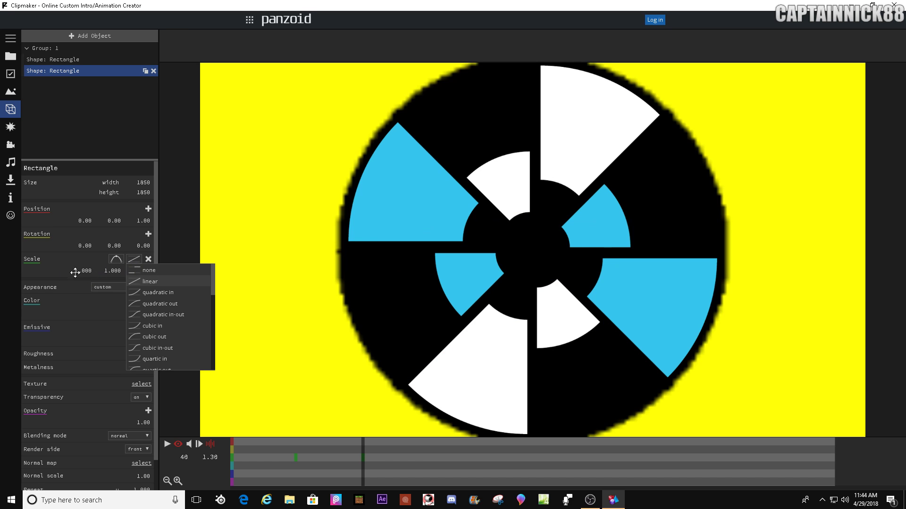
left_click(184, 304)
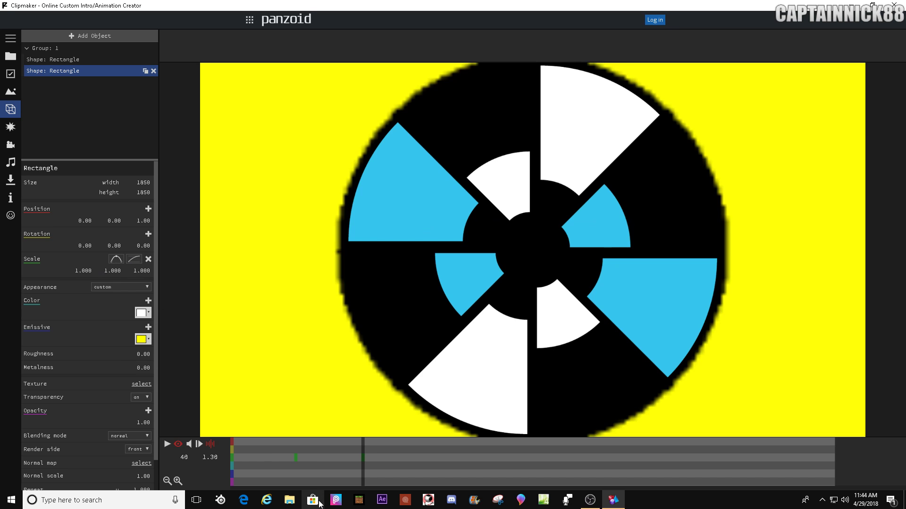
Play back the shutter's opening animation between frames 20 and 40 several times to check its motion
key("space")
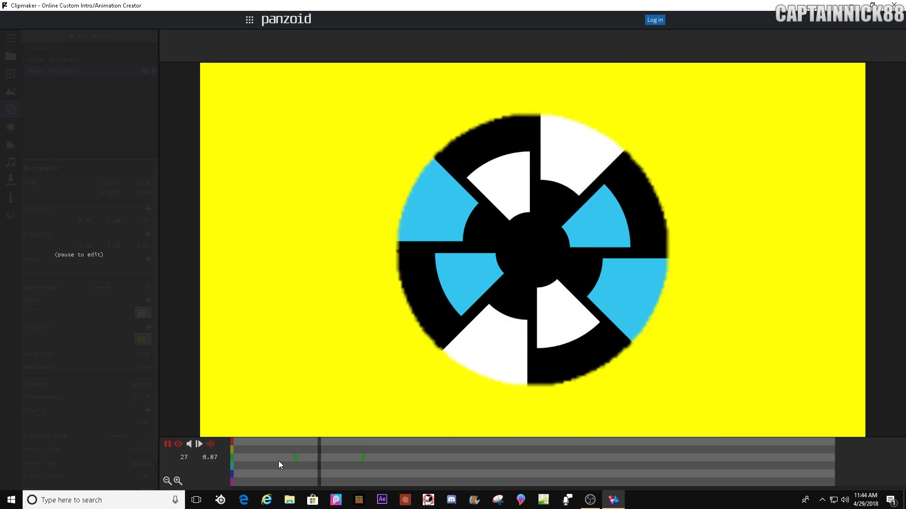
key("space")
left_click(296, 472)
key("space")
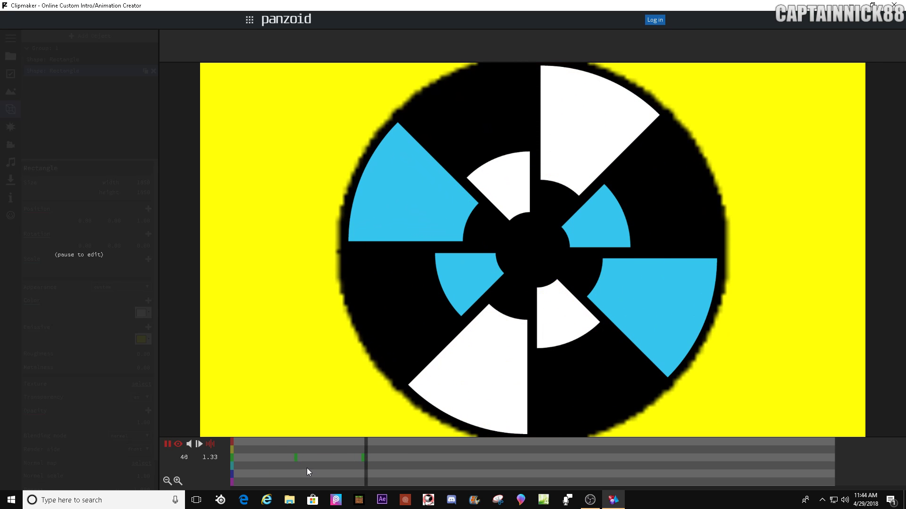
key("space")
left_click(287, 467)
key("space")
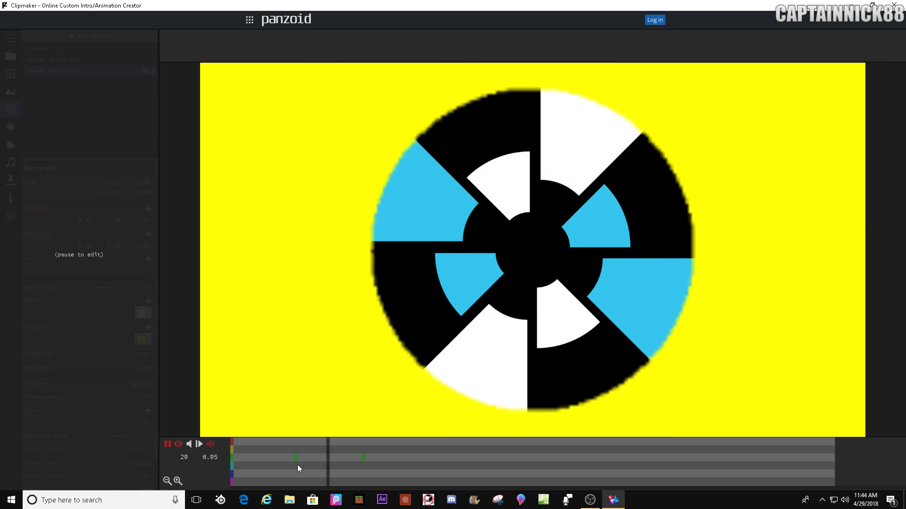
key("space")
Return to frame 20 and add a circle shape to the scene
left_click(297, 472)
left_click(97, 36)
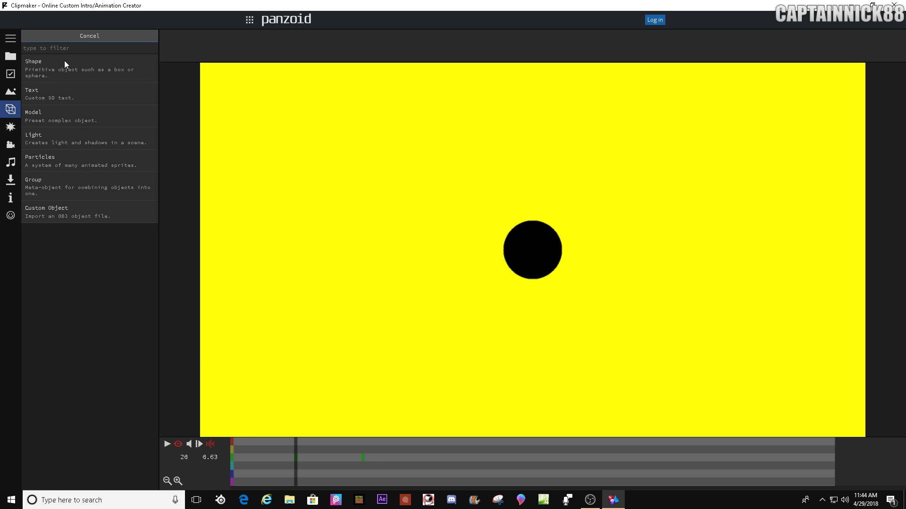
left_click(59, 68)
left_click(46, 104)
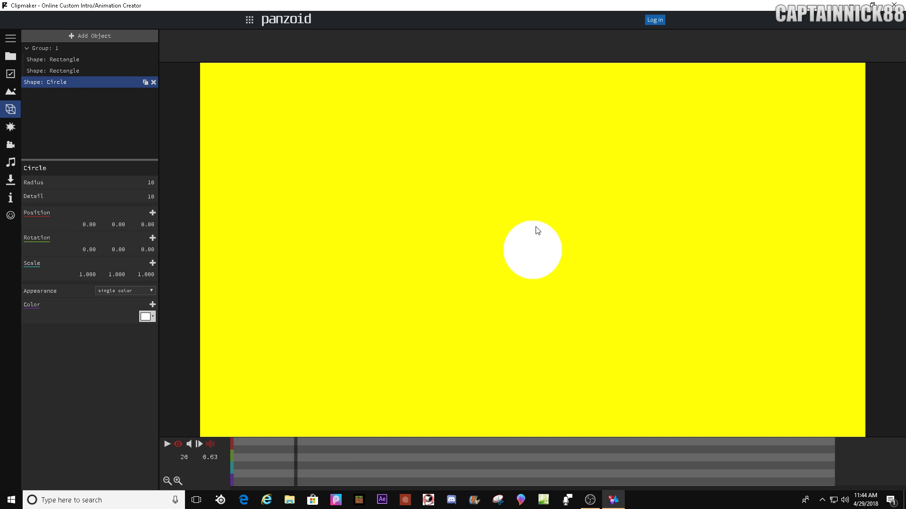
At frame 38, set the circle's detail to 100 and reduce its radius to 8
left_click_drag(314, 459, 356, 454)
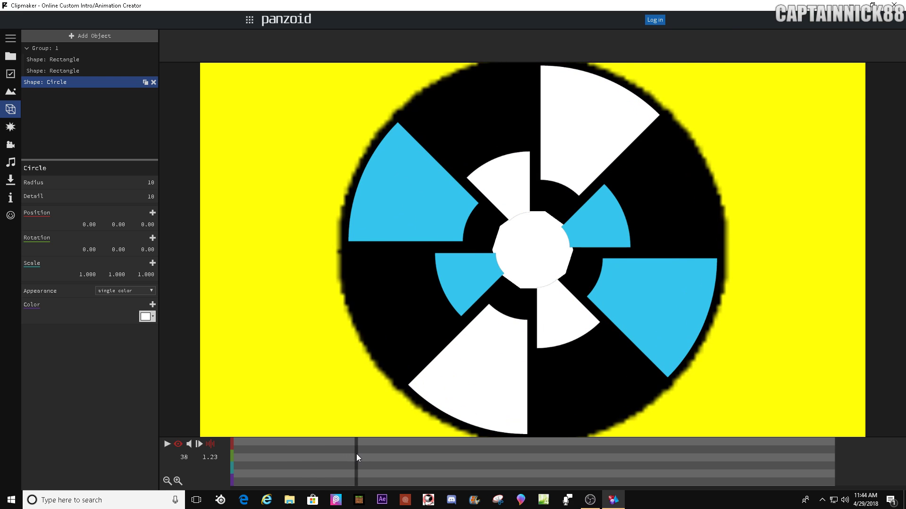
left_click(155, 198)
type("100")
key("Return")
left_click_drag(147, 182, 141, 181)
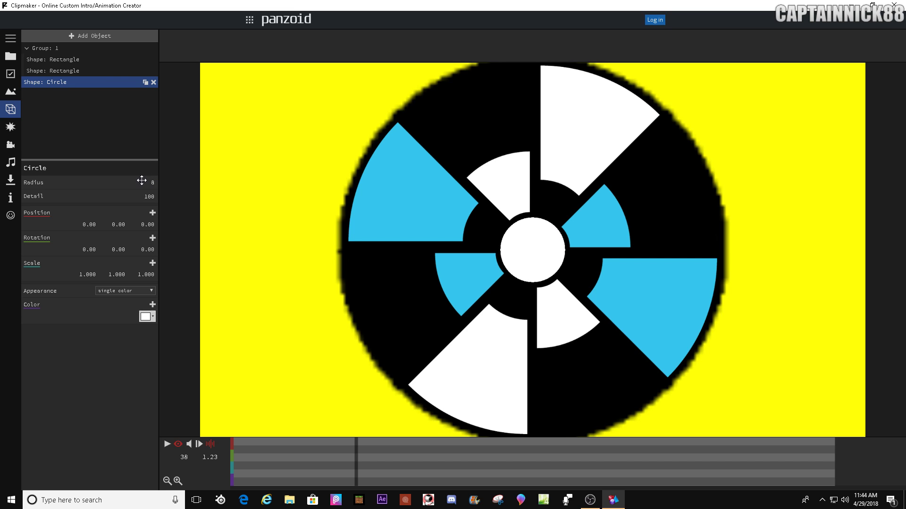
Set the circle's Z position to 1.3 and enlarge its radius to 46 to nearly fill the shutter's hole
left_click(149, 225)
type("1.3")
key("Return")
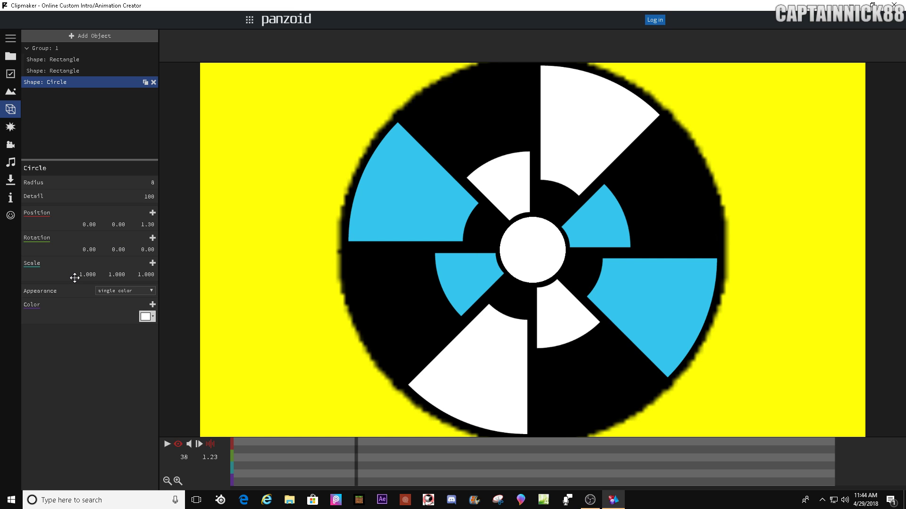
left_click_drag(153, 184, 322, 173)
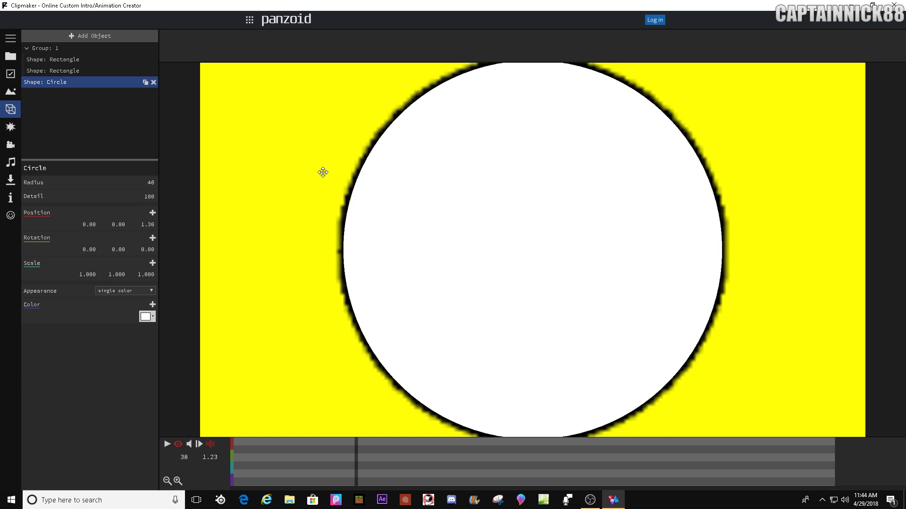
left_click_drag(326, 171, 317, 174)
Shrink the white circle by setting its X and Y scale to 0.2
left_click(89, 275)
type("0.2")
key("Tab")
type("0.2")
key("Return")
Try smaller scales for the white circle, ending with X and Y at 0.15
left_click(90, 274)
type("0.01")
key("Tab")
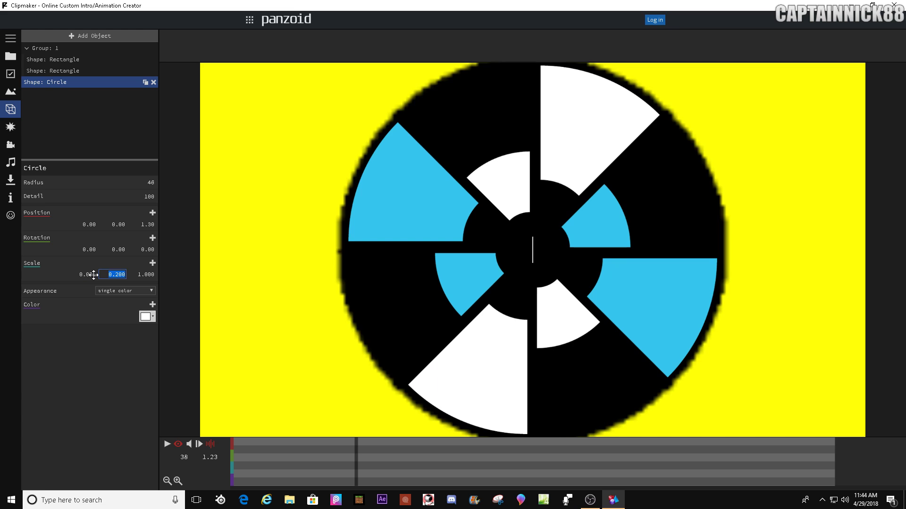
left_click(89, 275)
type("0.1")
key("Tab")
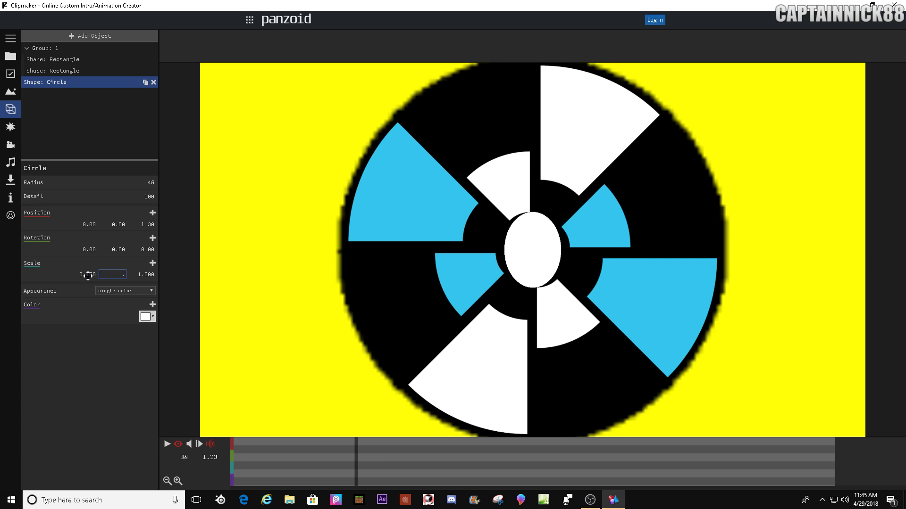
key("Return")
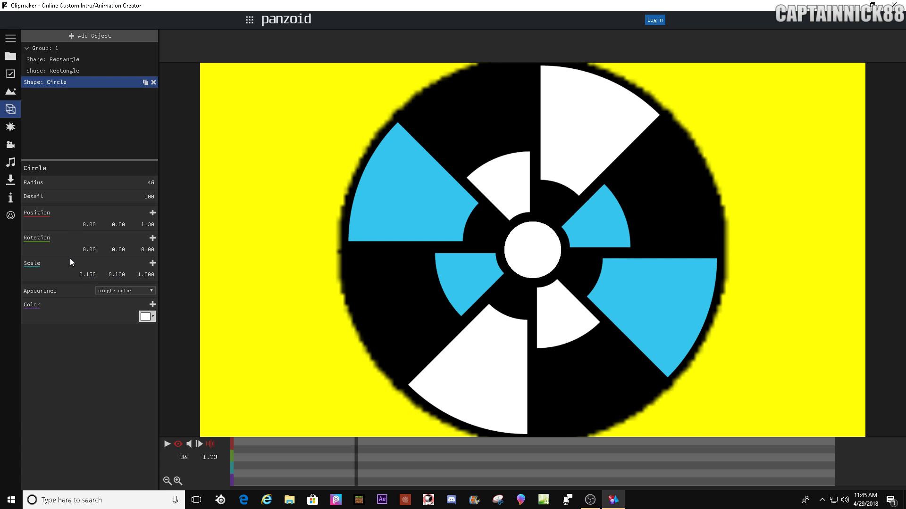
Set the white circle's X and Y scale to 0.18 so it fits inside the graphic's centre
left_click_drag(90, 275, 101, 273)
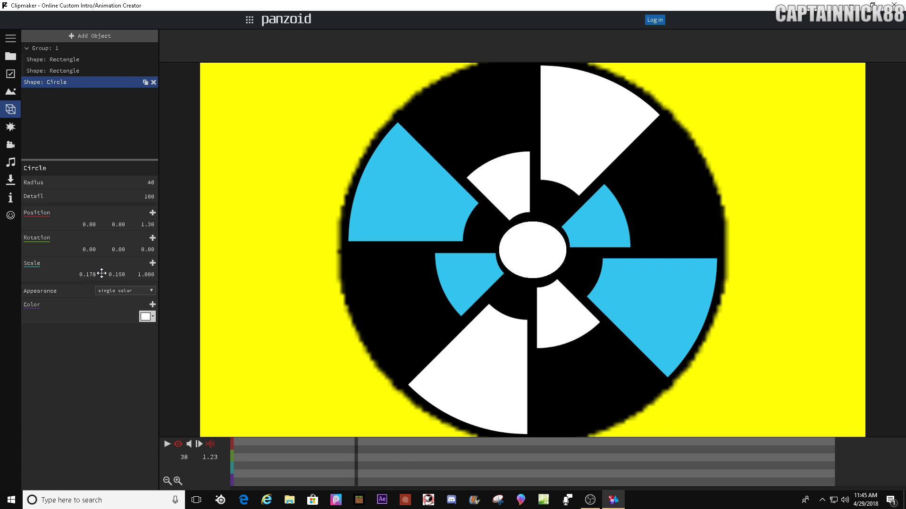
left_click(91, 275)
type(".18")
key("Tab")
type(".18")
key("Return")
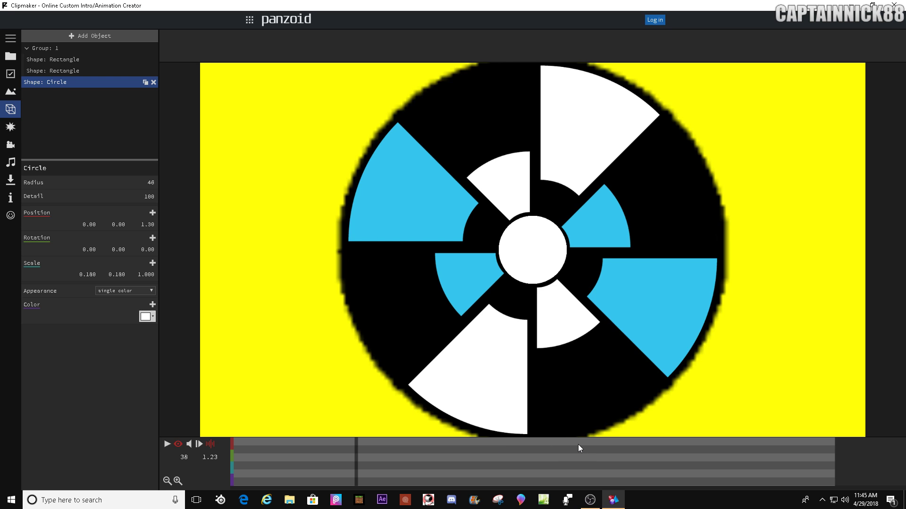
Add a scale keyframe to the white circle at frame 28 with its easing set to none
left_click(39, 71)
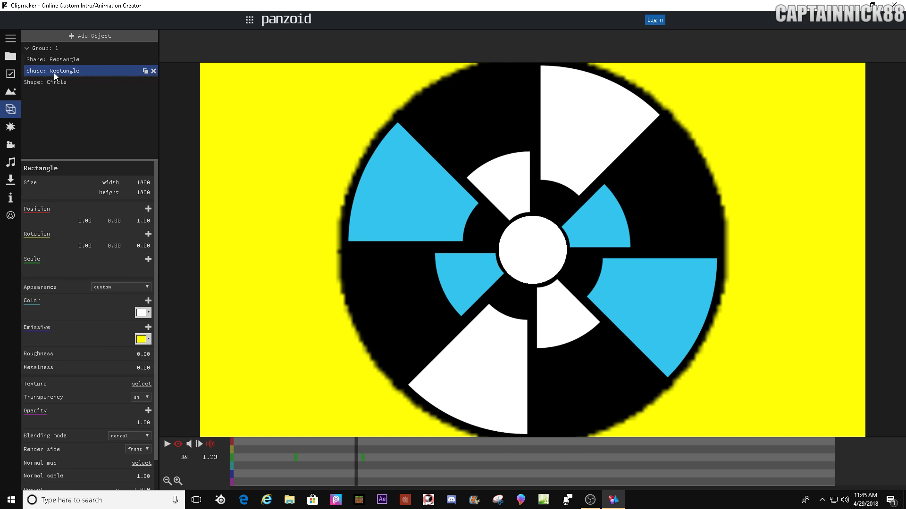
mouse_move(313, 473)
left_mouse_down()
mouse_move(295, 470)
mouse_move(343, 453)
mouse_move(322, 460)
left_mouse_up()
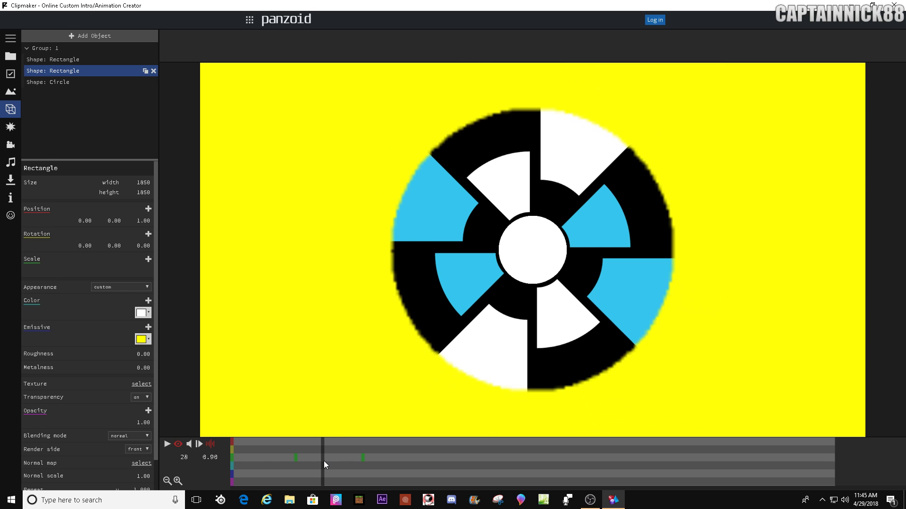
left_click(76, 81)
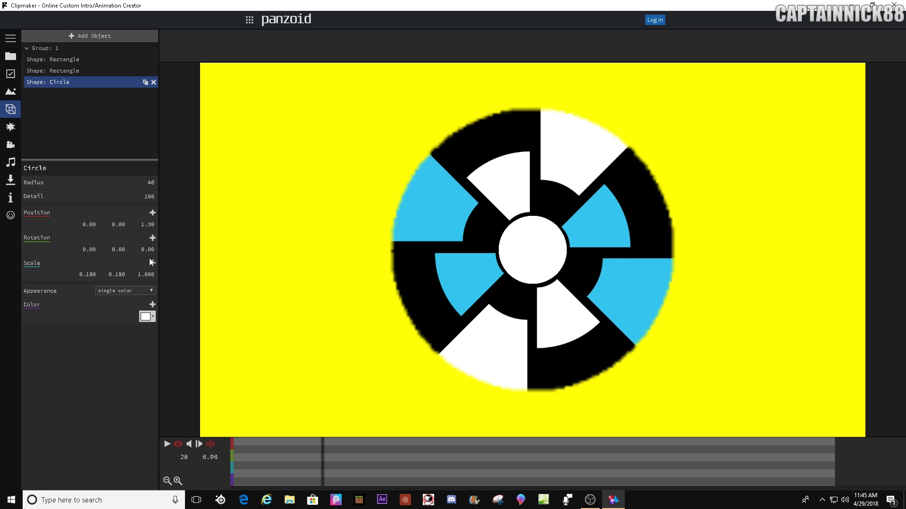
left_click(119, 264)
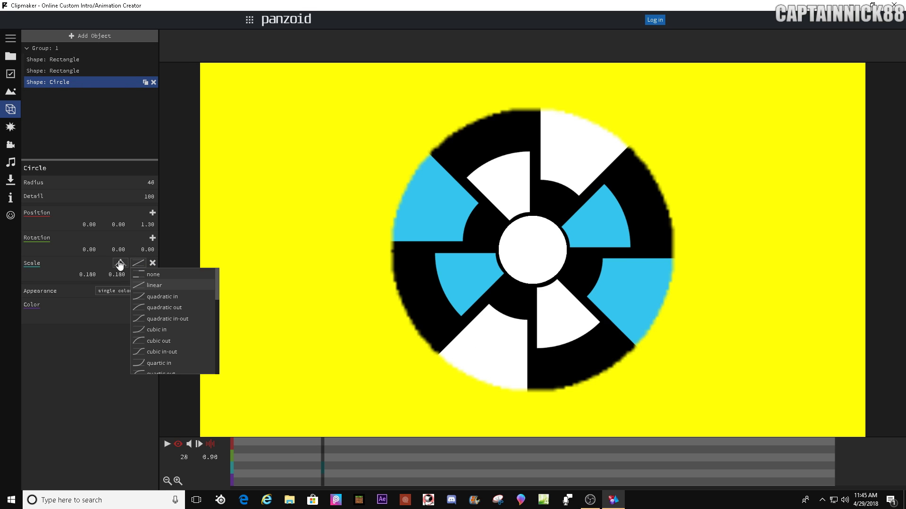
left_click(156, 274)
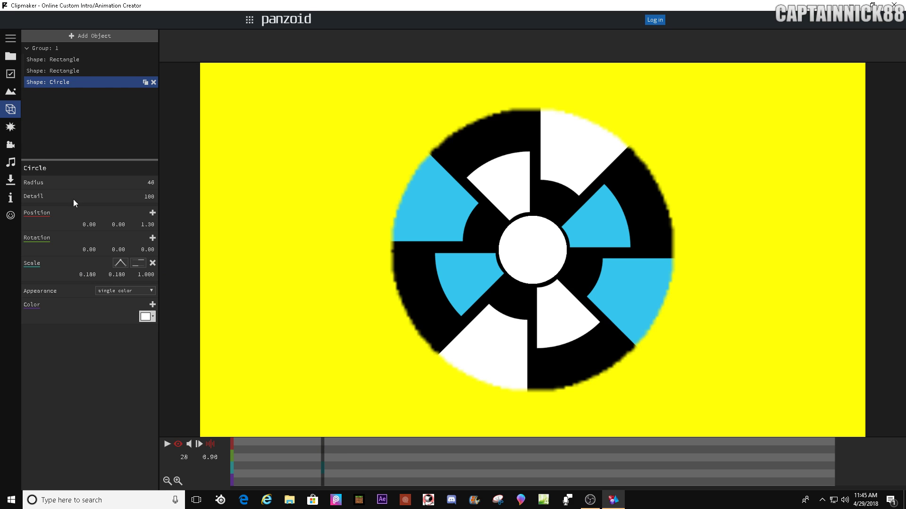
Add a second scale keyframe to the circle at frame 49 with quadratic out easing and X and Y scale 1
left_click(76, 71)
left_click_drag(333, 471, 393, 464)
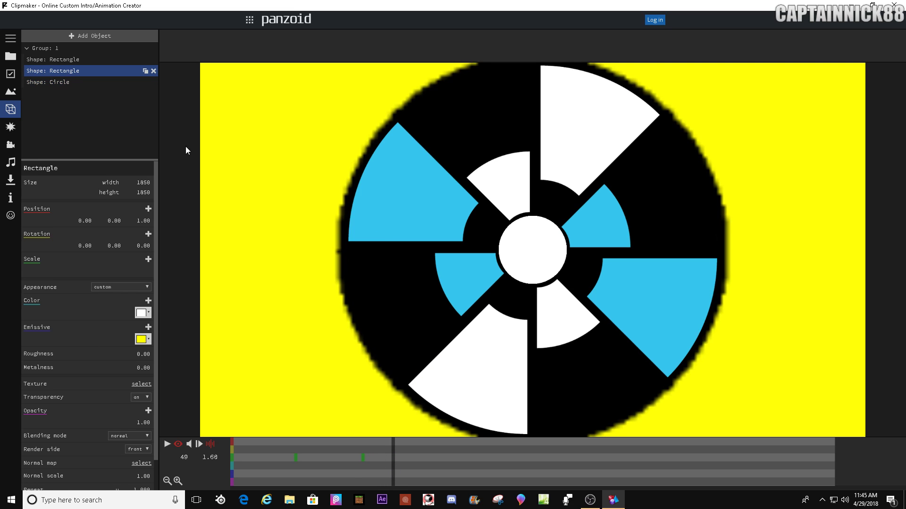
left_click(92, 82)
left_click(152, 263)
left_click(139, 263)
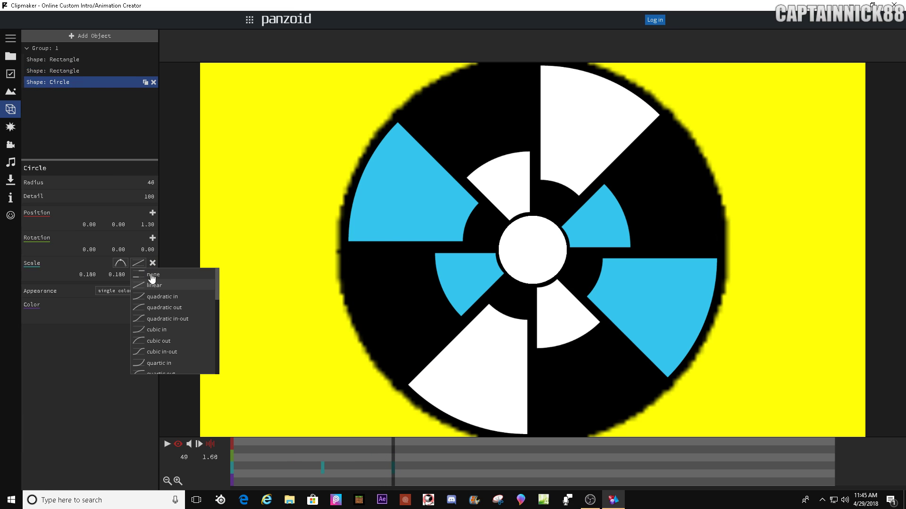
left_click(172, 307)
left_click(85, 274)
type("1")
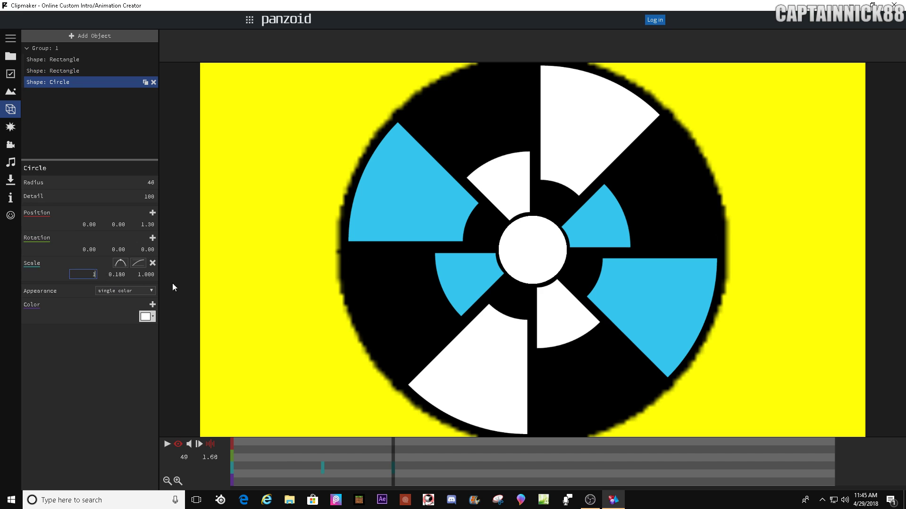
key("Tab")
type("1")
key("Return")
Play back the circle's scale animation from before its first keyframe to check how it fills the opening
left_click(302, 457)
key("space")
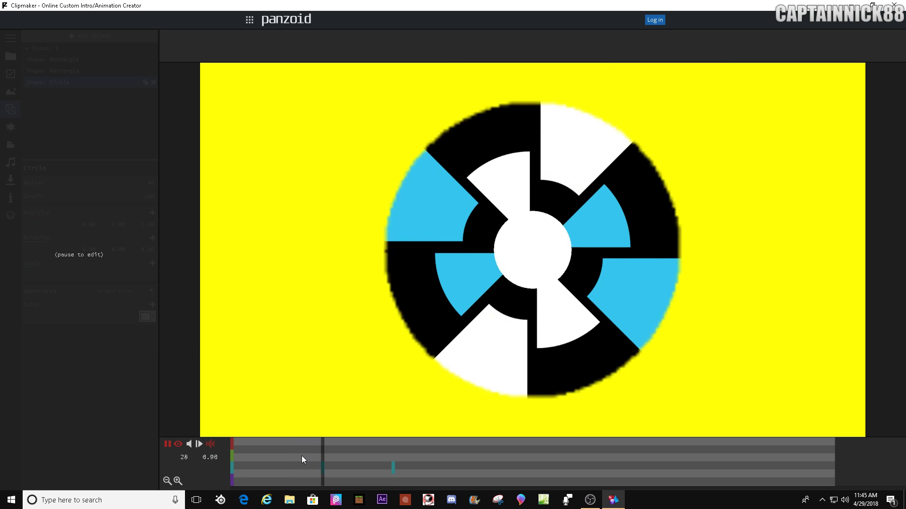
left_click(301, 456)
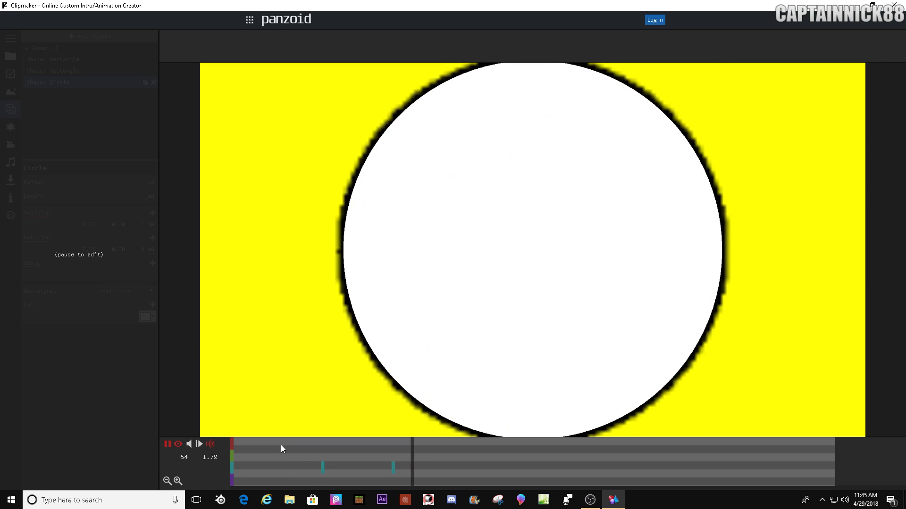
key("space")
Shorten the video length to 2 seconds and play back the trimmed animation
left_click_drag(440, 459, 433, 454)
left_click(10, 56)
left_click(10, 74)
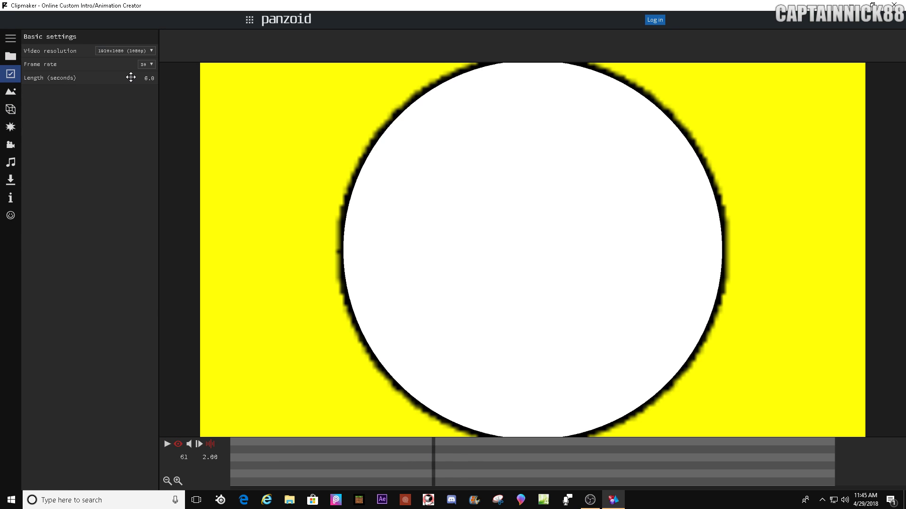
left_click(147, 79)
type("2")
key("Return")
key("space")
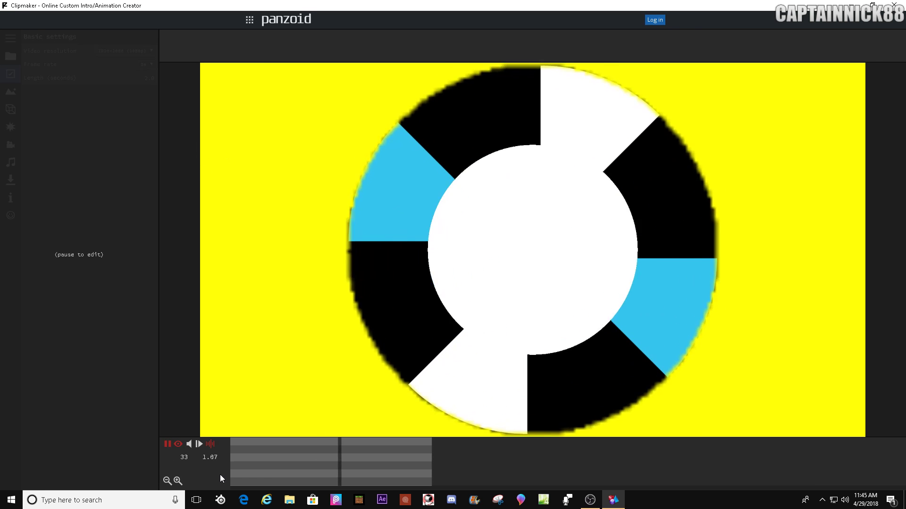
key("space")
Change the centre circle's colour from white to black
left_click(11, 109)
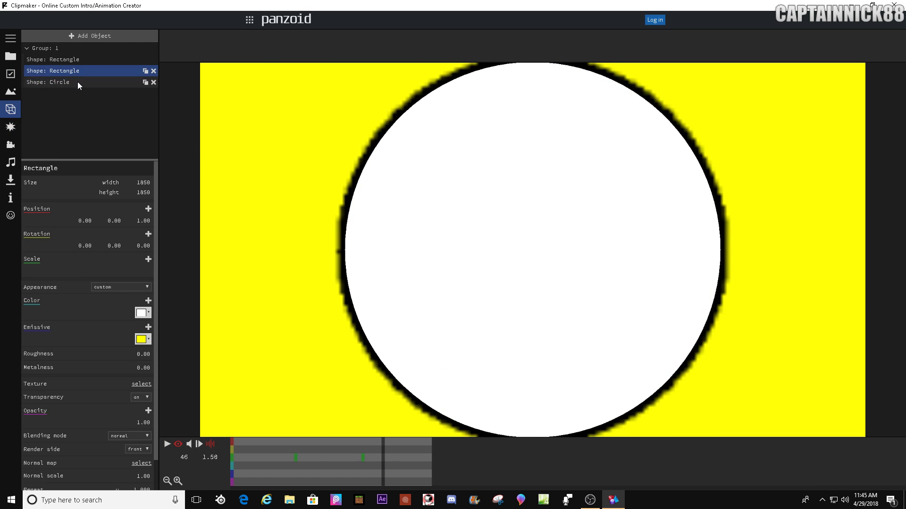
left_click(146, 317)
left_click(154, 329)
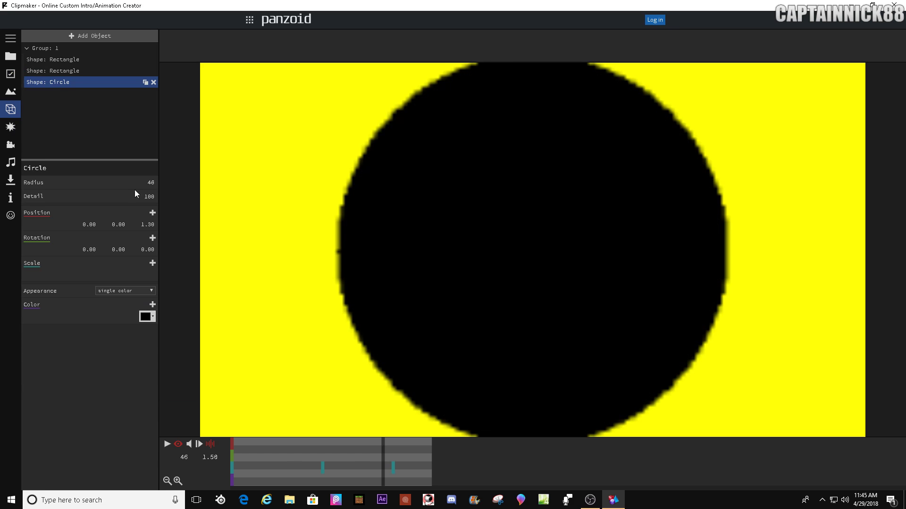
Change the large shutter rectangle's emissive colour and base colour to black
left_click(77, 70)
left_click(142, 339)
left_click(149, 353)
left_click(175, 338)
left_click_drag(265, 443, 175, 453)
left_click_drag(287, 459, 339, 456)
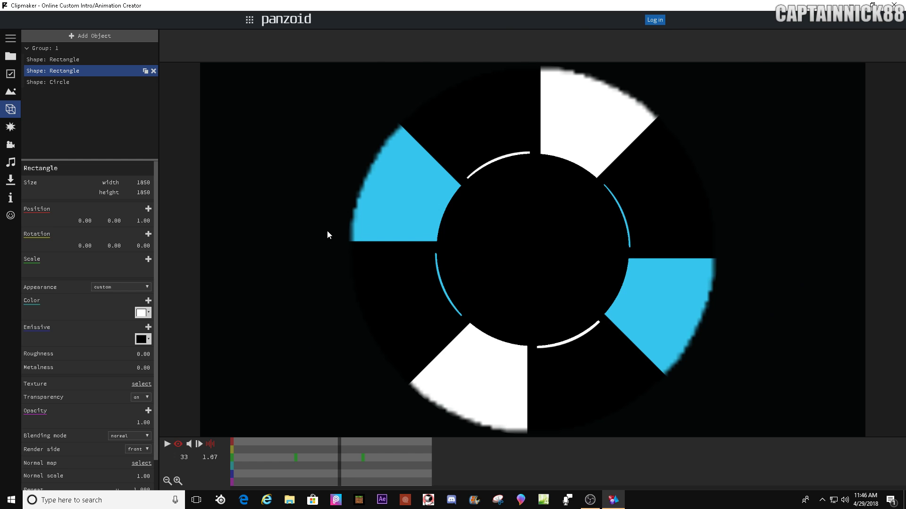
left_click(143, 313)
left_click(224, 375)
left_click(188, 290)
Play back the intro from the start to check the black shutter and circle over the graphic
left_click(189, 443)
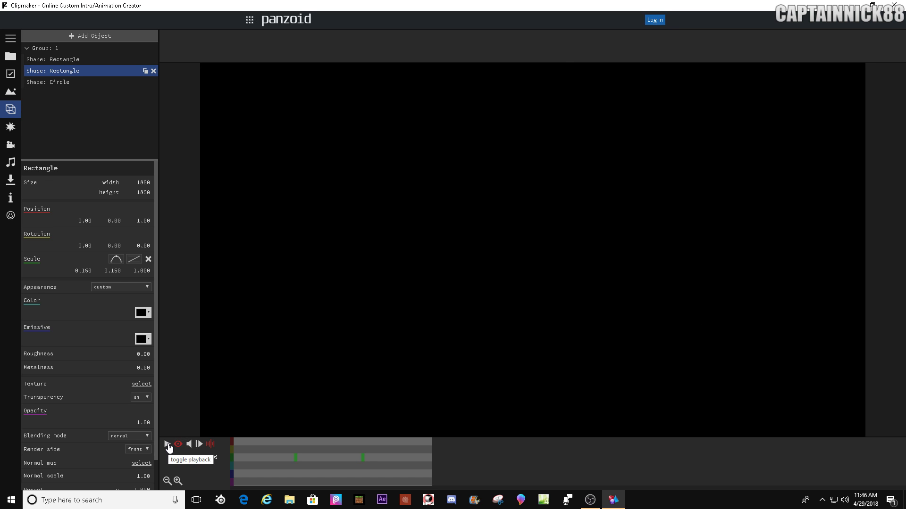
left_click(168, 444)
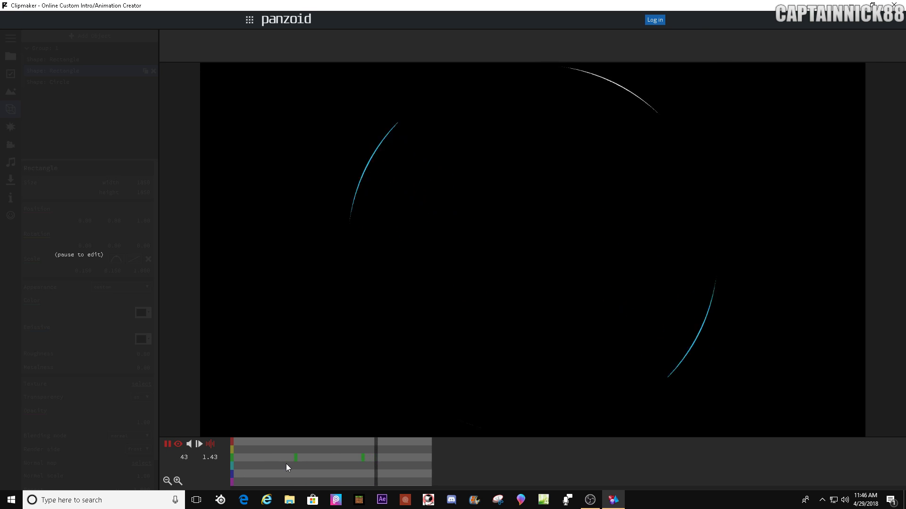
left_click(286, 463)
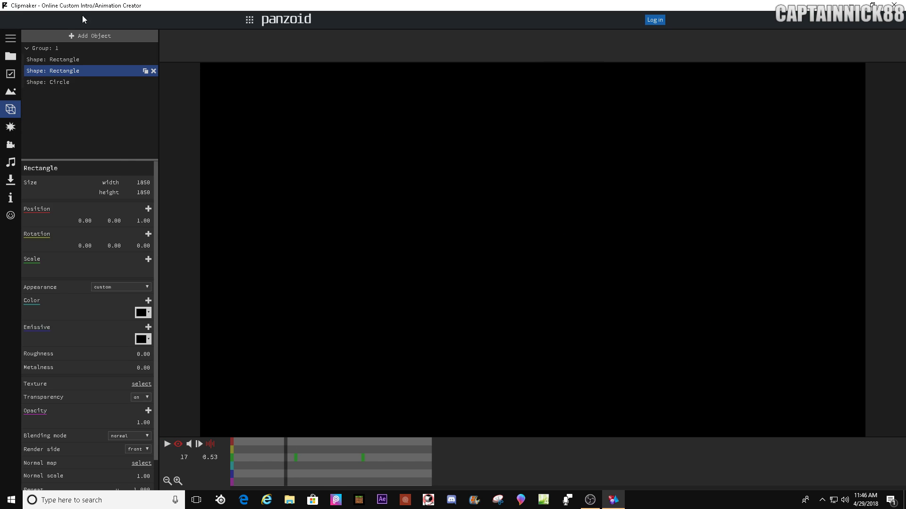
Add a rotation keyframe to the small graphic rectangle at frame 20, where the shutter starts opening
left_click(76, 60)
left_click(64, 71)
left_click(69, 58)
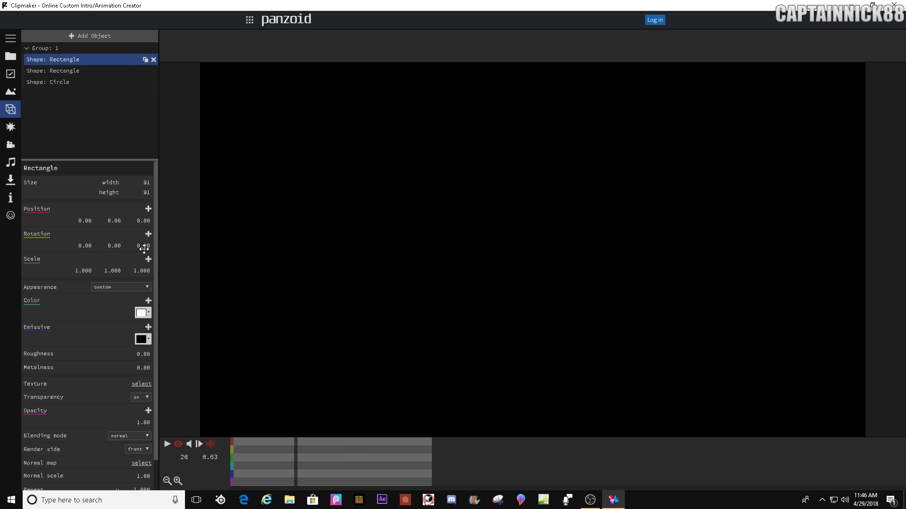
Add a rotation keyframe to the graphic rectangle at frame 49 with Z rotation 360 and play back the spin
left_click(117, 82)
left_click(393, 444)
left_click(113, 59)
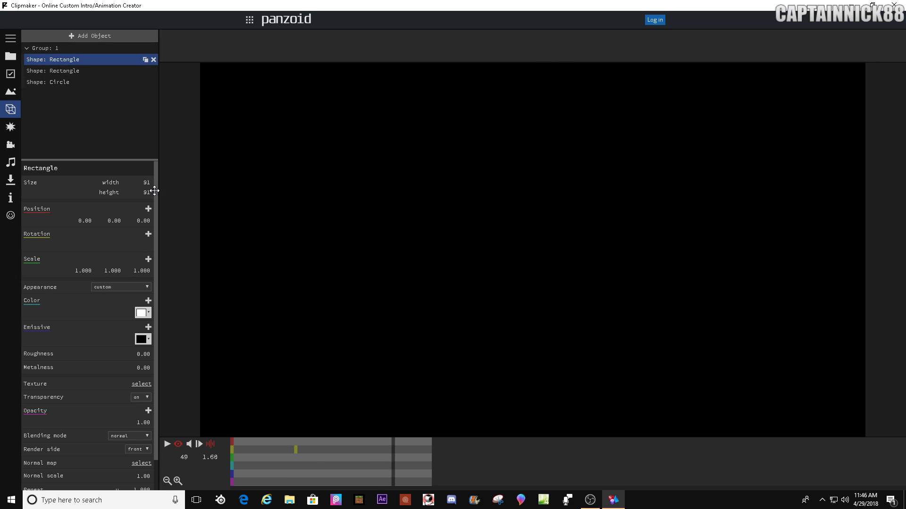
left_click(148, 234)
left_click(141, 246)
type("360")
key("Return")
left_click(286, 468)
key("space")
key("space")
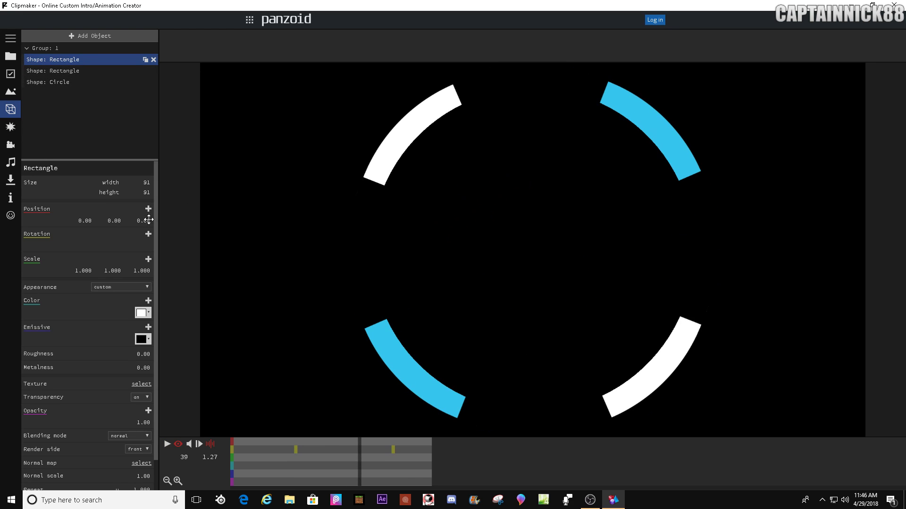
Re-enter the graphic's Z rotation for its keyframe at frame 49 and replay the spin
left_click(393, 466)
left_click(136, 246)
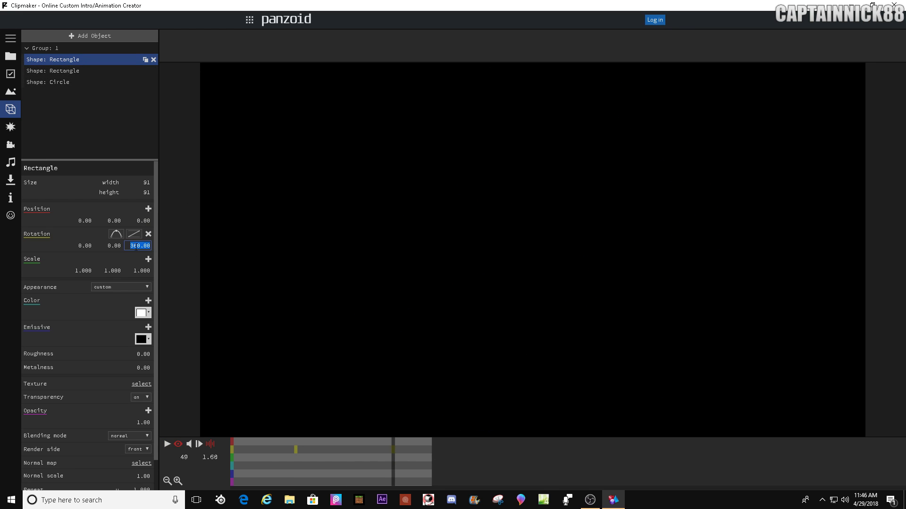
key("Return")
left_click(278, 476)
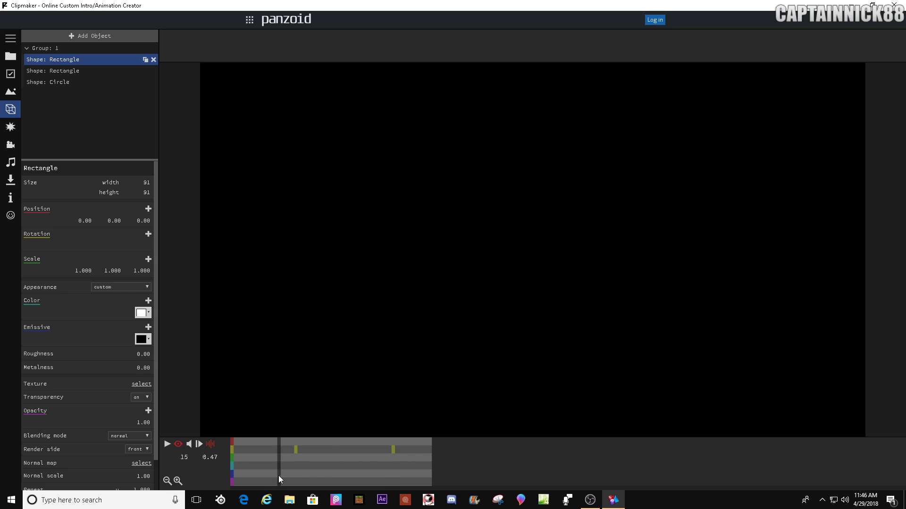
key("space")
key("space")
Set the graphic's rotation keyframe at frame 49 to quadratic out easing and play back the animation
left_click(393, 457)
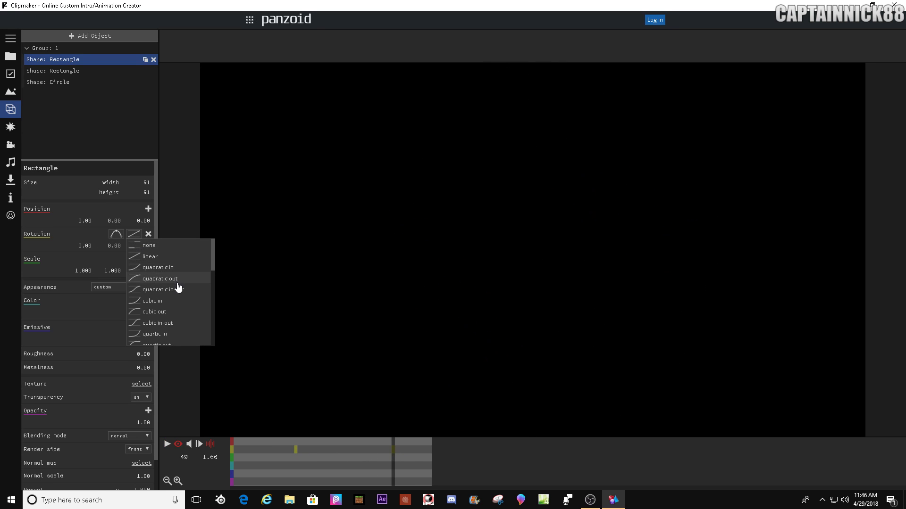
key("space")
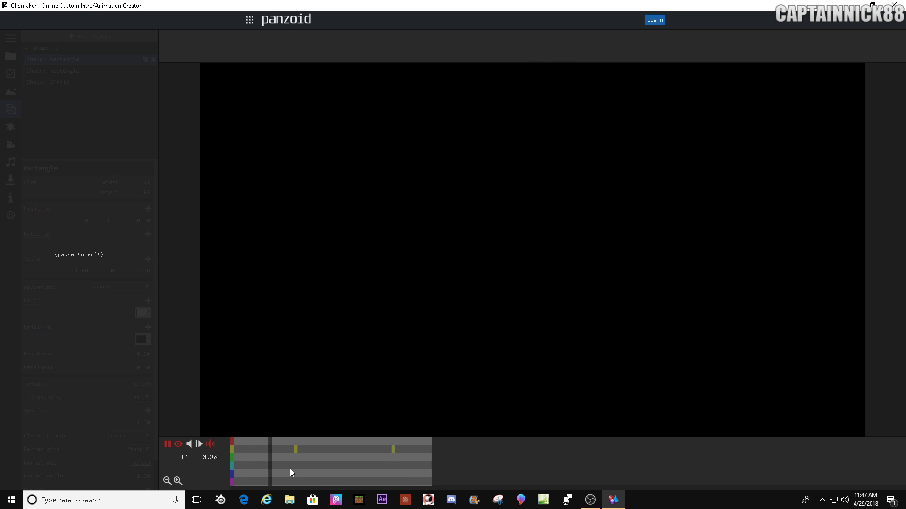
key("space")
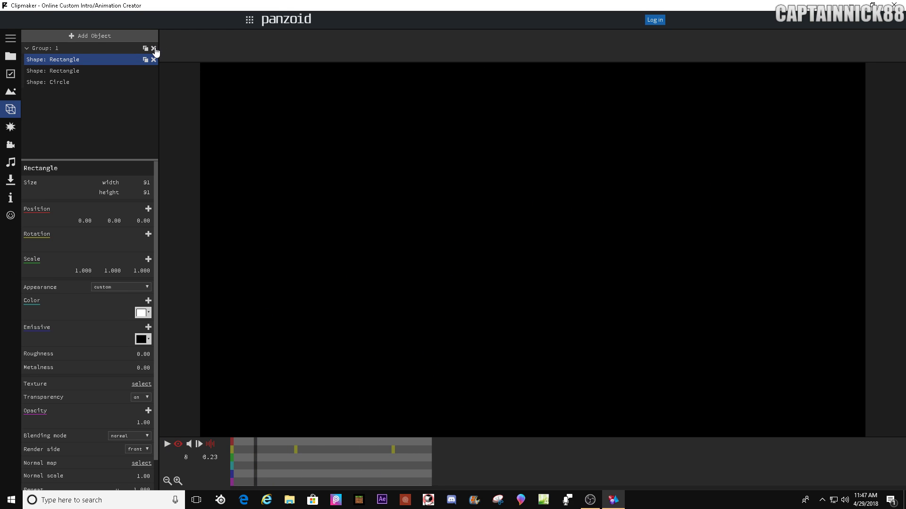
Clear all existing objects from the scene and add a group named C1
left_click(108, 36)
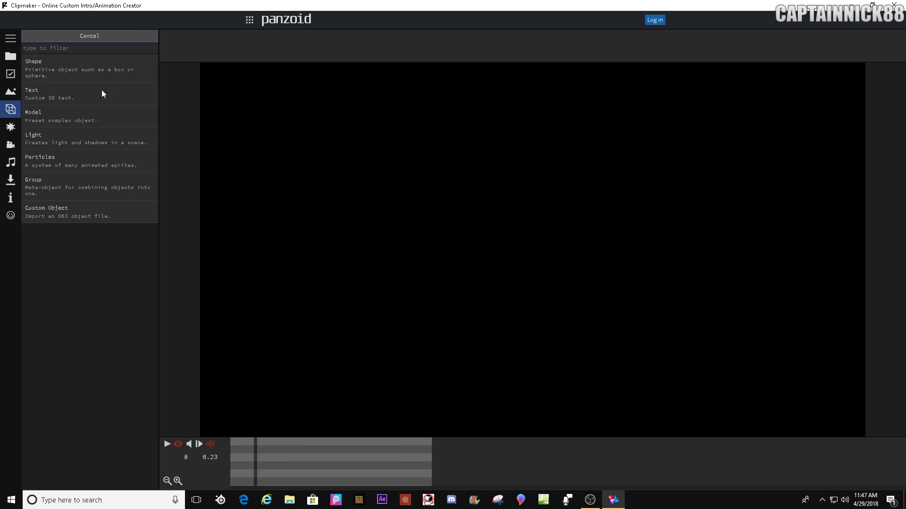
left_click(76, 73)
left_click(84, 41)
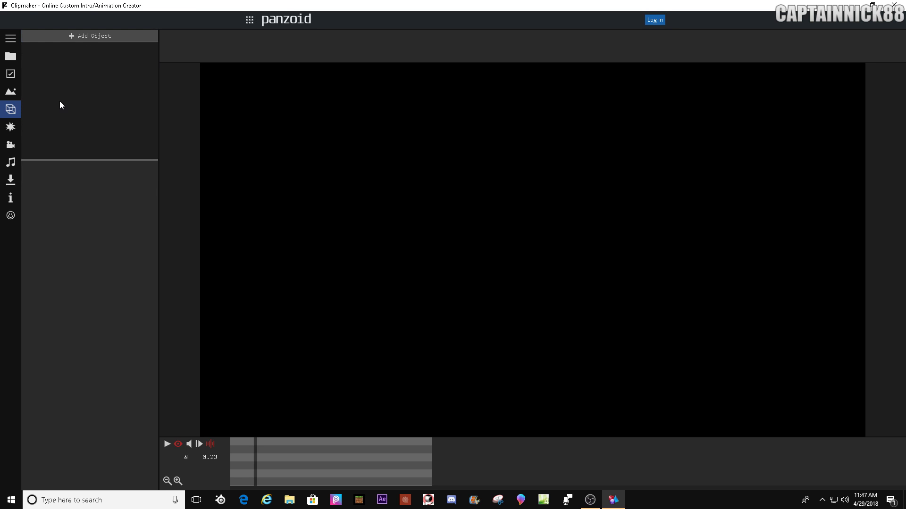
left_click(98, 36)
left_click(45, 177)
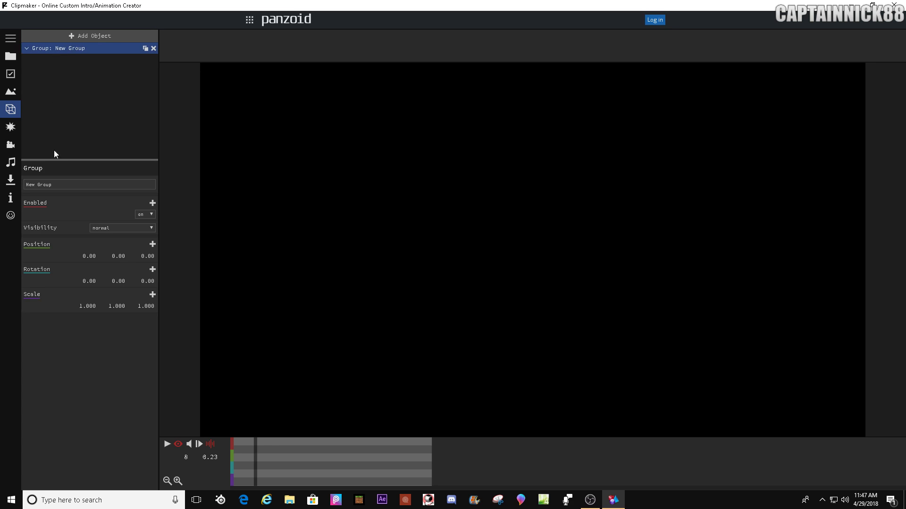
triple_click(60, 184)
type("C1")
left_click(162, 154)
Add a circle shape and set its detail to 100 and its radius to 15
left_click(100, 37)
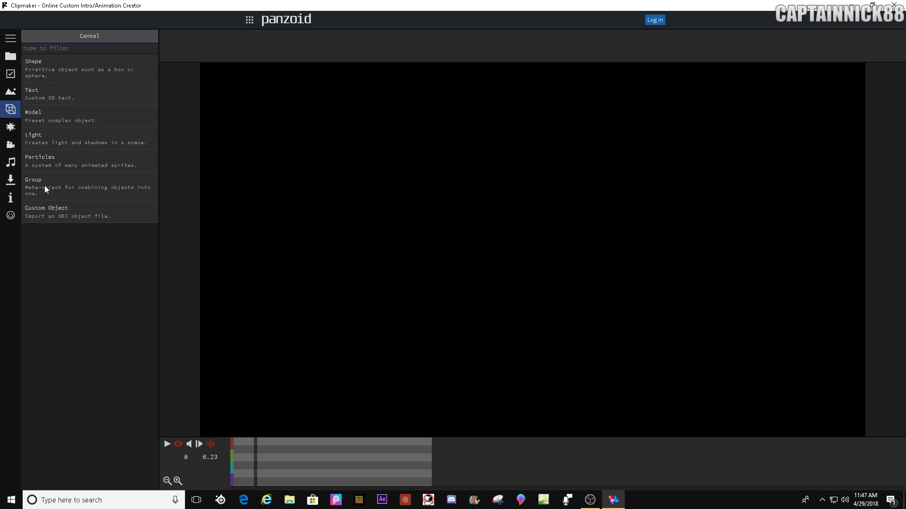
left_click(40, 192)
left_click(90, 36)
left_click(41, 70)
left_click(38, 106)
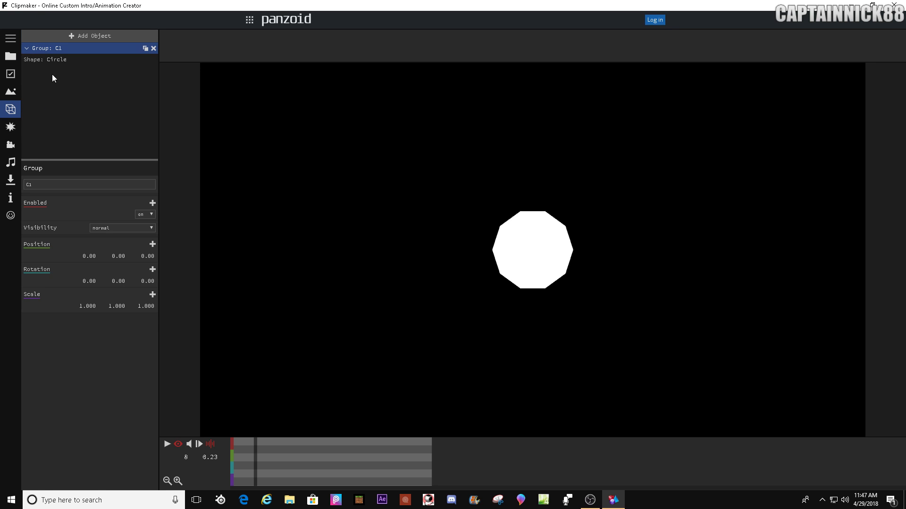
left_click(148, 195)
type("100")
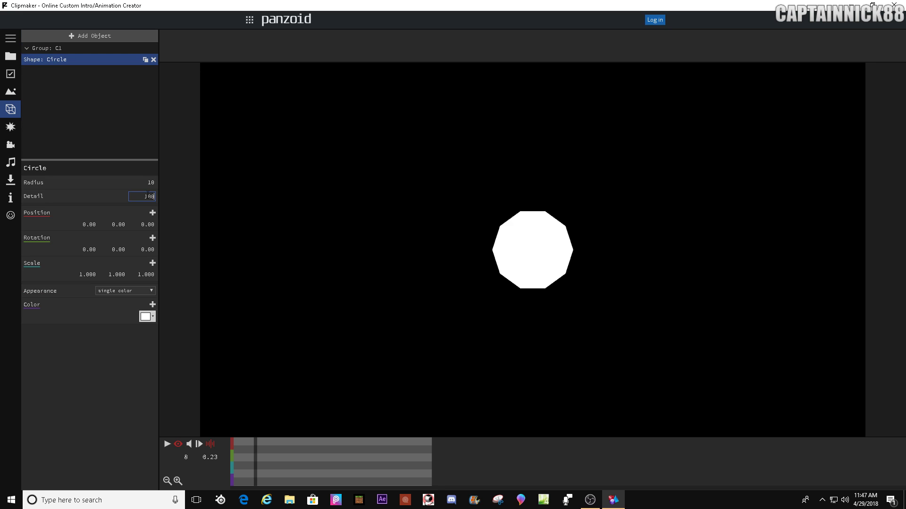
key("Return")
left_click_drag(150, 182, 167, 175)
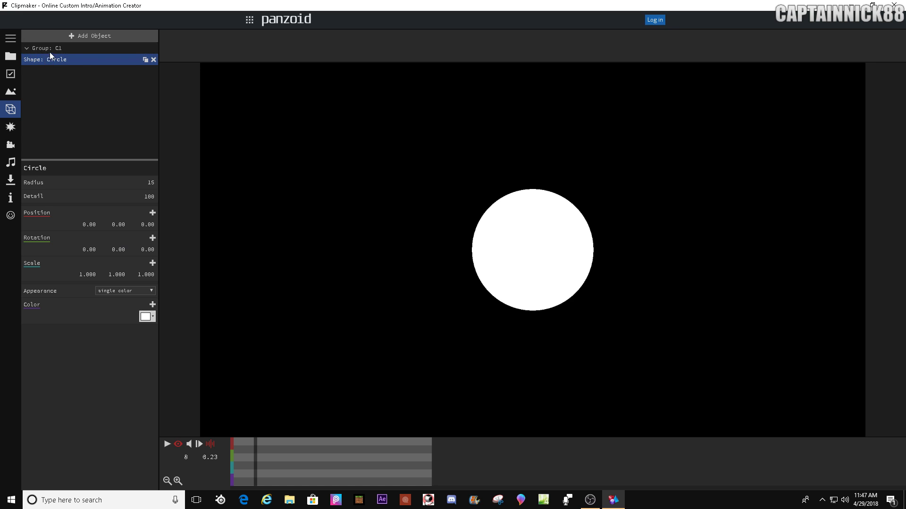
Nest the circle inside group C1 and set its X and Y scale to 0.001
left_click_drag(54, 60, 57, 52)
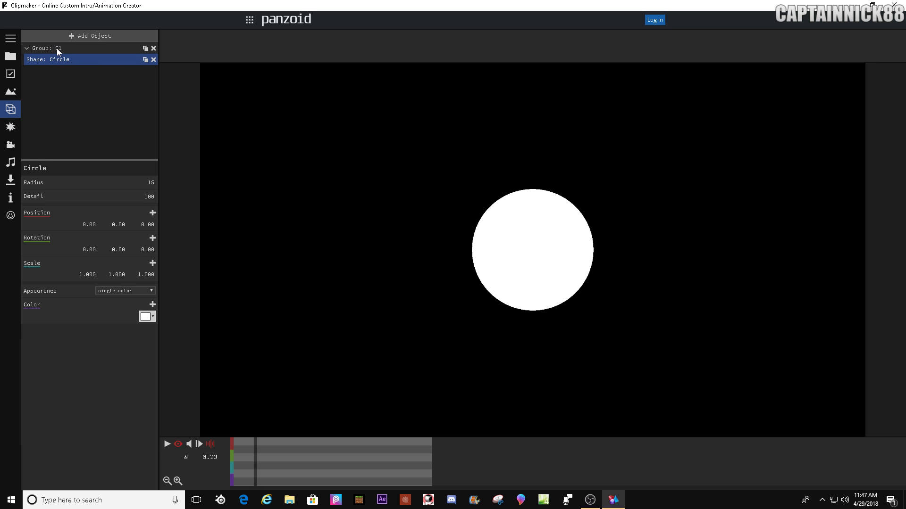
type("0.001")
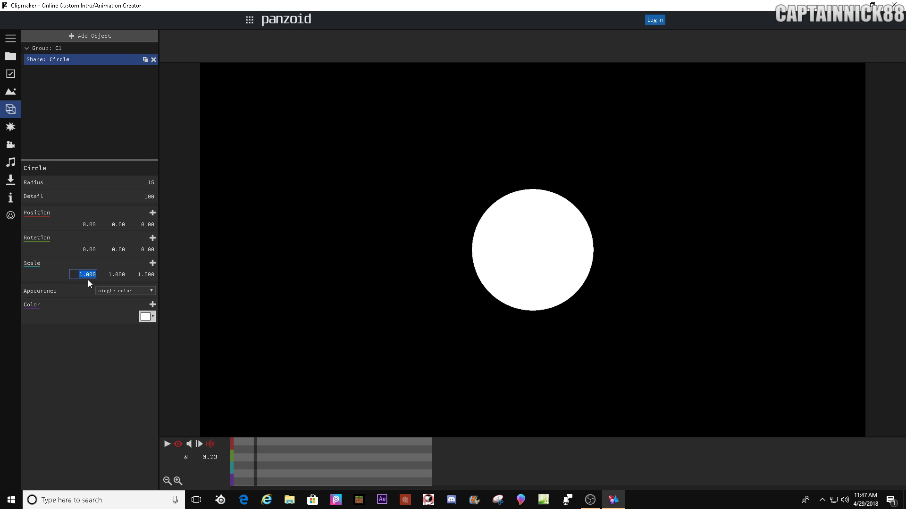
key("Tab")
type("0.001")
key("Return")
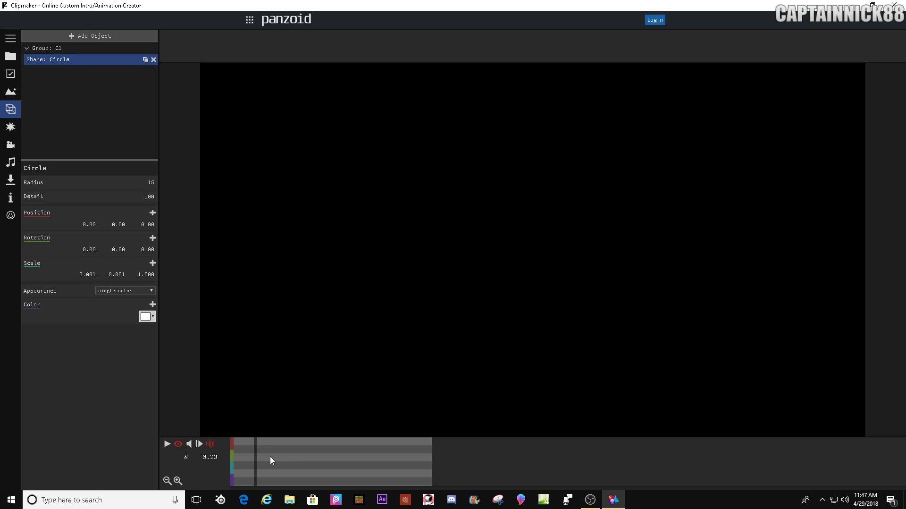
Add a scale keyframe for the circle at frame 10 and change its easing
left_click(252, 451)
left_click_drag(252, 451, 262, 438)
left_click(153, 265)
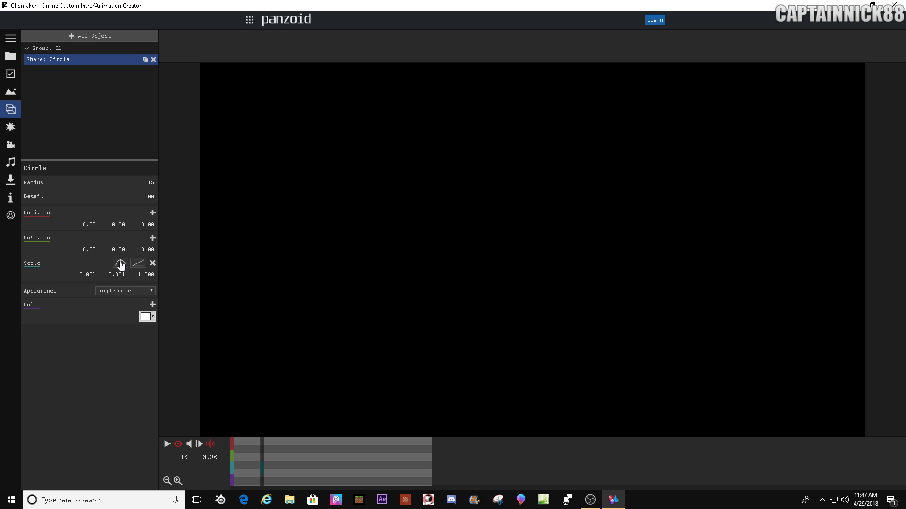
left_click(139, 266)
left_click(146, 283)
Add a scale keyframe at frame 20 with the circle's X and Y scale set to 1
left_click_drag(263, 446, 296, 430)
left_click(152, 264)
left_click(90, 275)
type("1")
key("Tab")
type("1")
key("Return")
Play back the circle's scale-up animation from about frame 10
left_click(259, 452)
key("space")
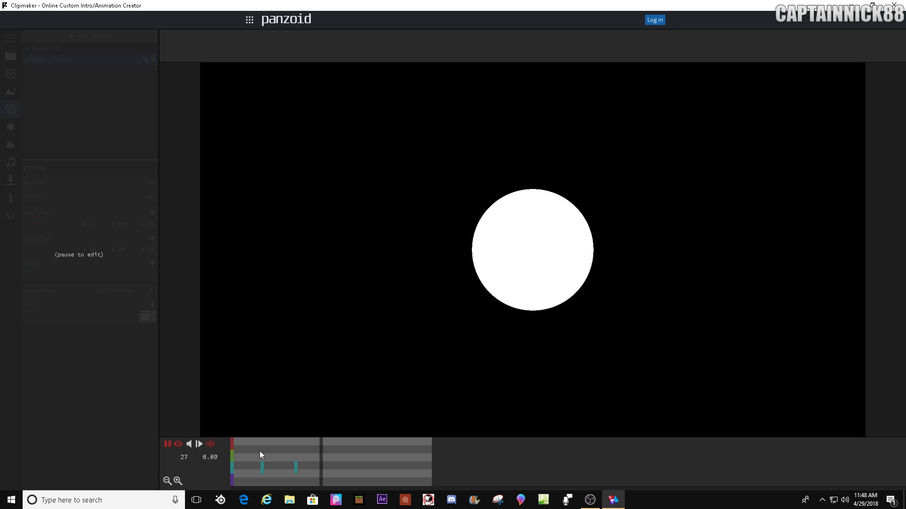
left_click(260, 447)
key("space")
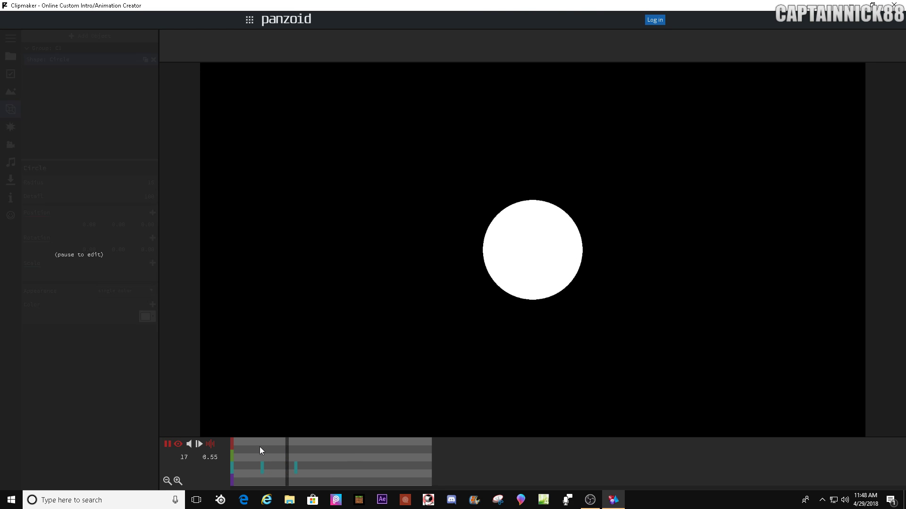
left_click(266, 440)
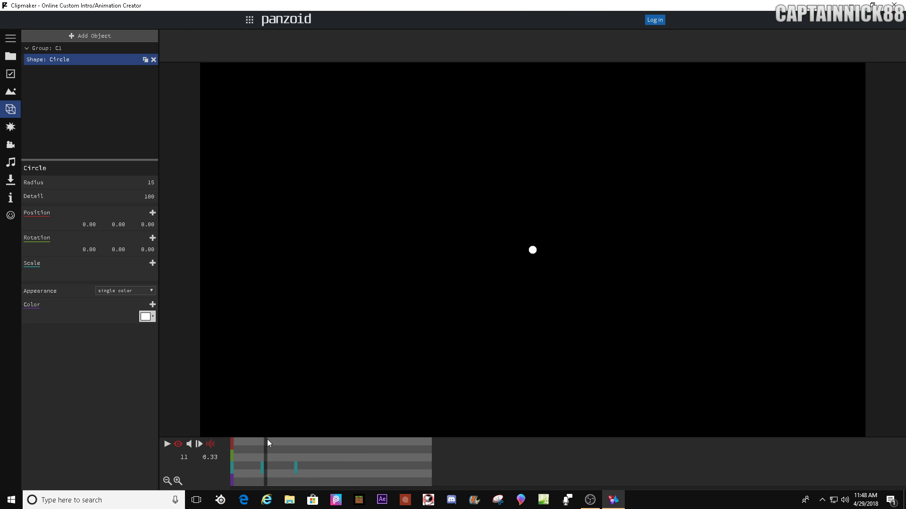
Duplicate the circle and shift the copy's two scale keyframes two frames later, to frames 12 and 22
left_click(145, 60)
left_click(259, 467)
left_click(261, 467)
left_click(295, 466)
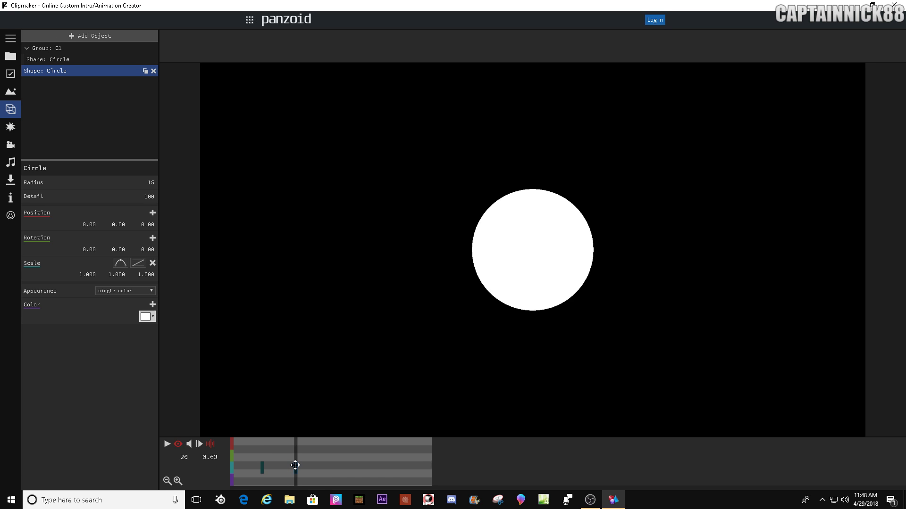
left_click_drag(296, 465, 302, 464)
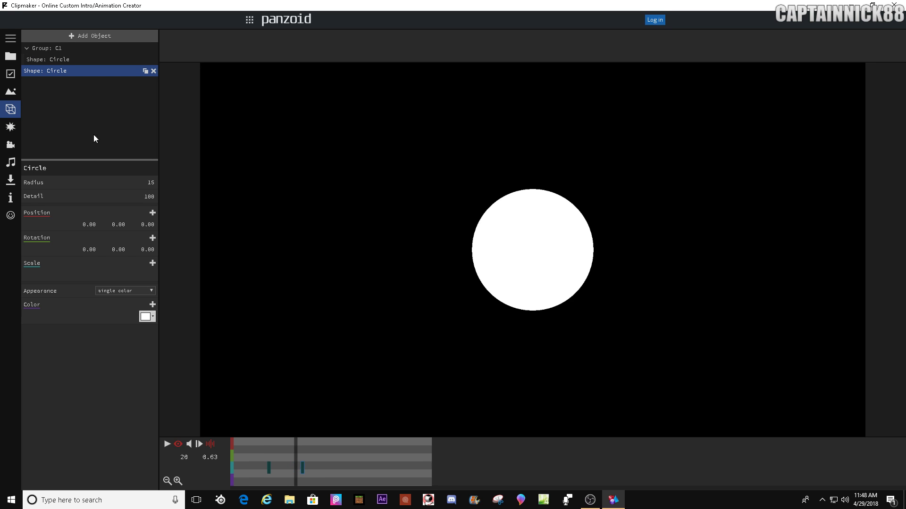
Change the duplicate circle's color to black and play back the resulting ring animation
left_click(146, 316)
left_click(146, 328)
left_click(174, 290)
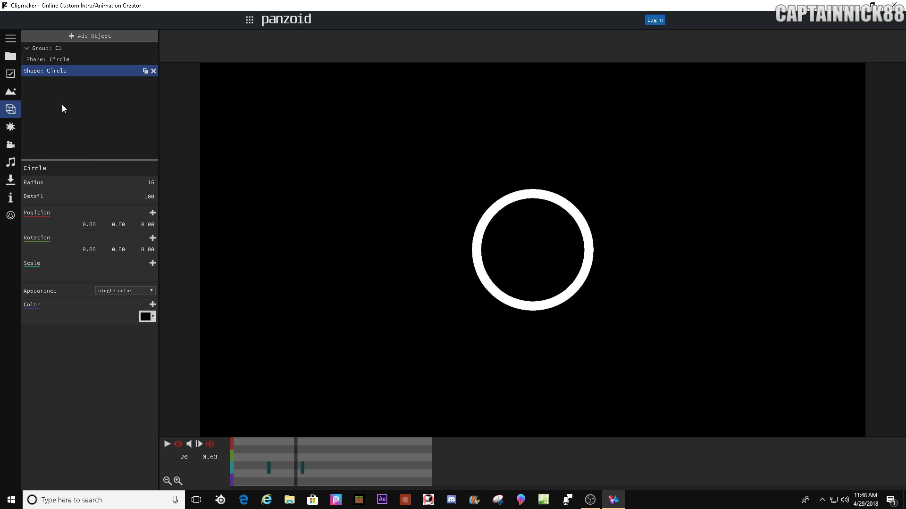
key("space")
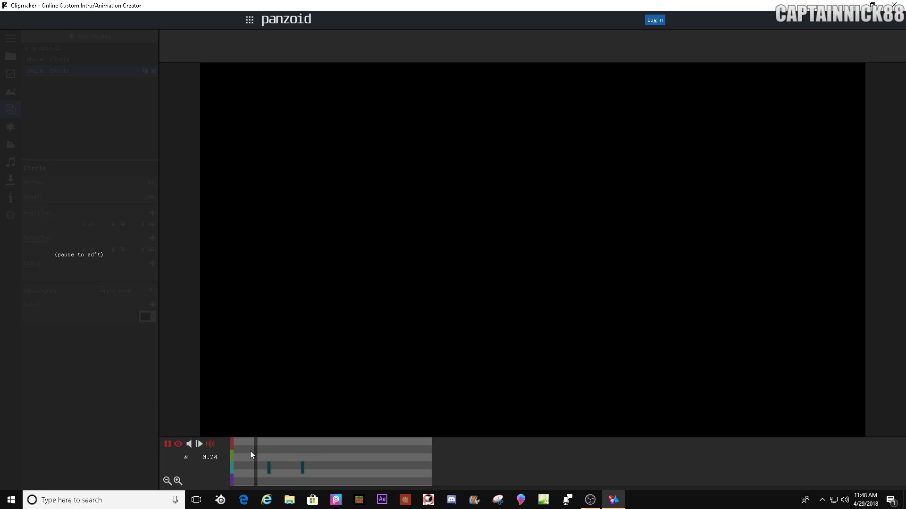
key("space")
Try shifting the black circle's scale keyframes to frames 13 and 23, preview them, and return them to frames 12 and 22
left_click_drag(299, 449, 304, 446)
left_click(263, 448)
key("space")
key("space")
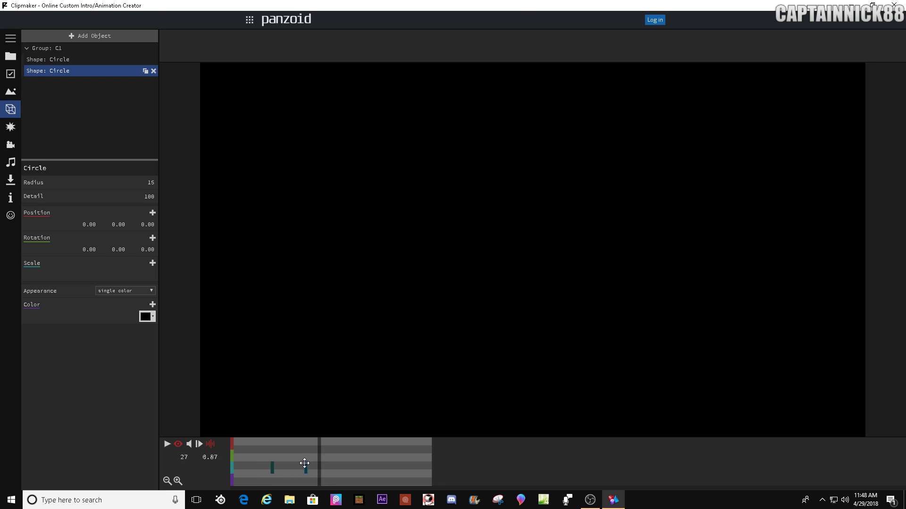
left_click(303, 468)
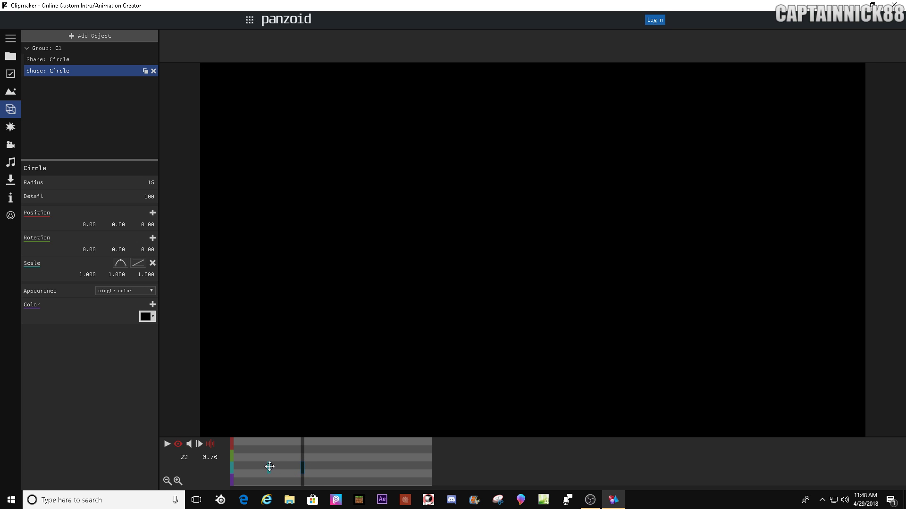
Try starting the black circle's scale at frame 10, preview the ring, and restore that keyframe to frame 12
left_click(81, 60)
left_click(261, 442)
left_click(70, 71)
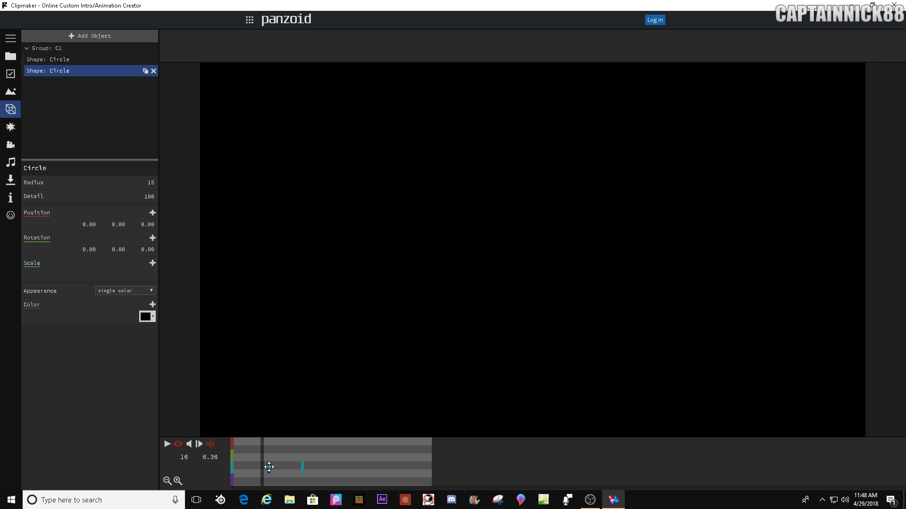
key("space")
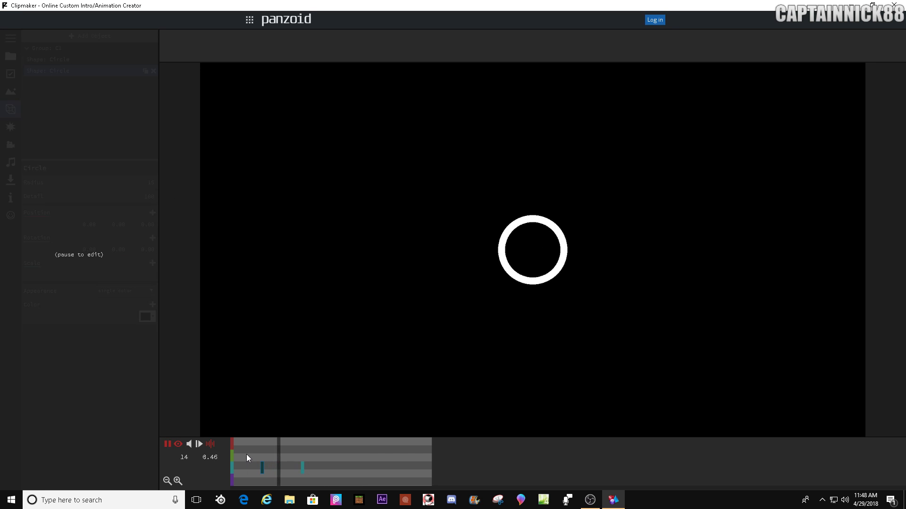
key("space")
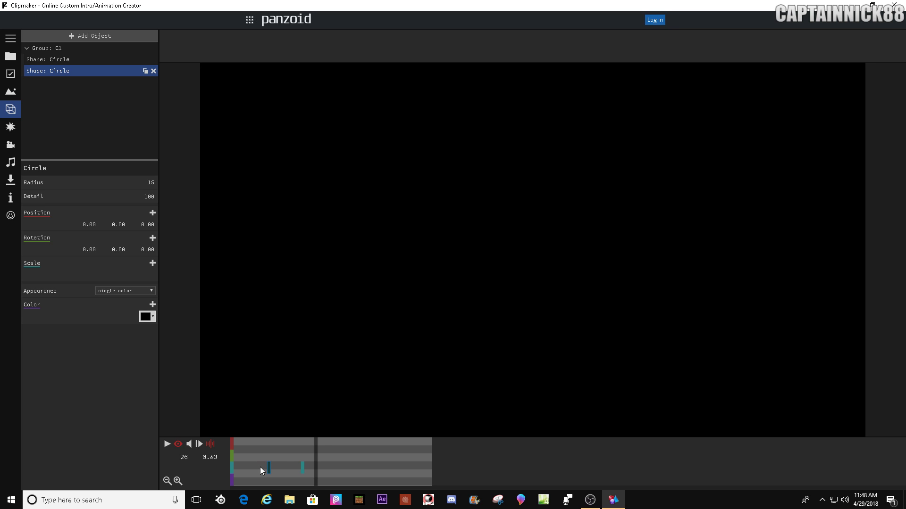
key("space")
key("space")
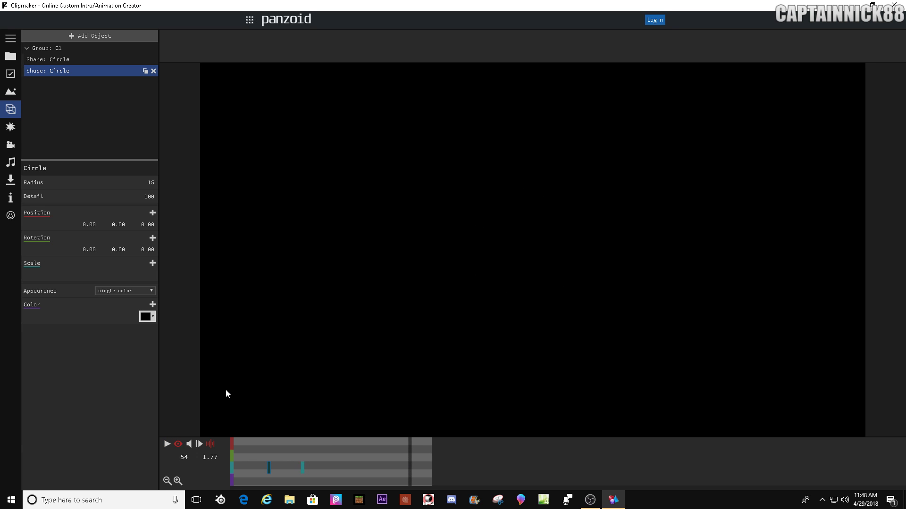
Collapse group C1 and move the whole group to X -32.6, Y 6.8
left_click(29, 48)
left_click(53, 49)
left_click_drag(290, 466, 285, 466)
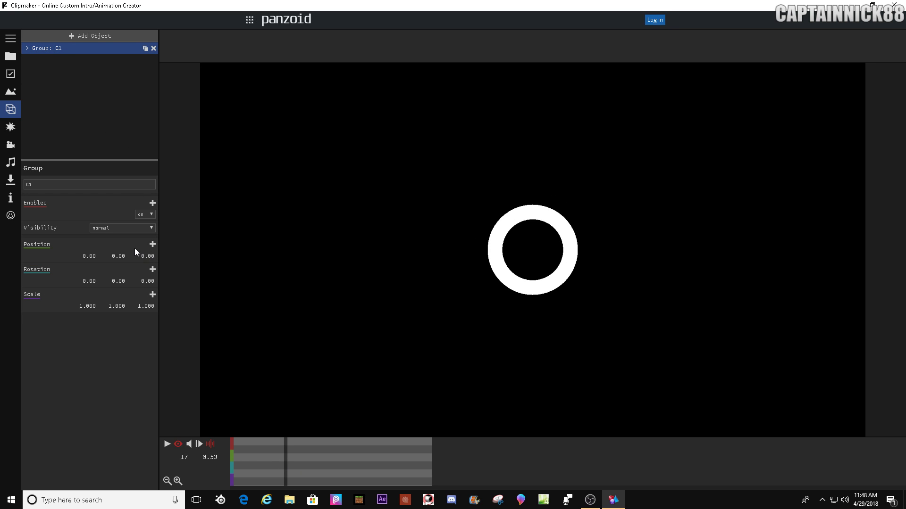
key("Right")
key("Right")
key("Right")
key("Right")
key("Right")
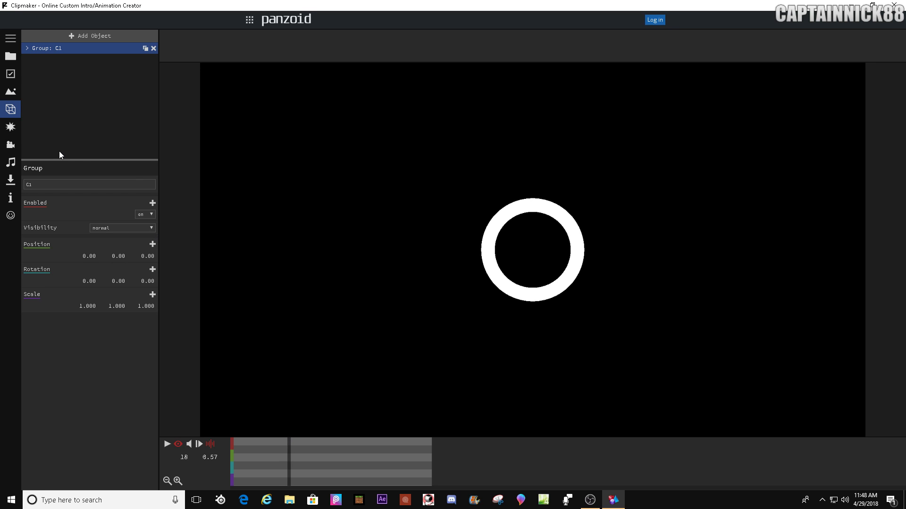
key("Left")
left_click_drag(119, 259, 163, 245)
mouse_move(89, 257)
left_mouse_down()
mouse_move(40, 261)
mouse_move(1, 278)
mouse_move(91, 260)
left_mouse_up()
Duplicate group C1 as C2 and shift the copy's white circle scale keyframes to frames 12 and 22
left_click(145, 48)
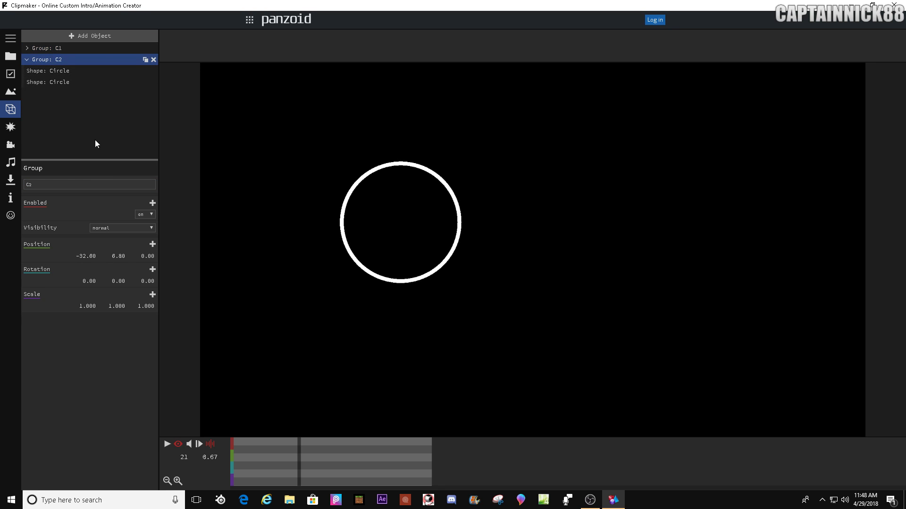
left_click(66, 72)
left_click(262, 468)
left_click(296, 468)
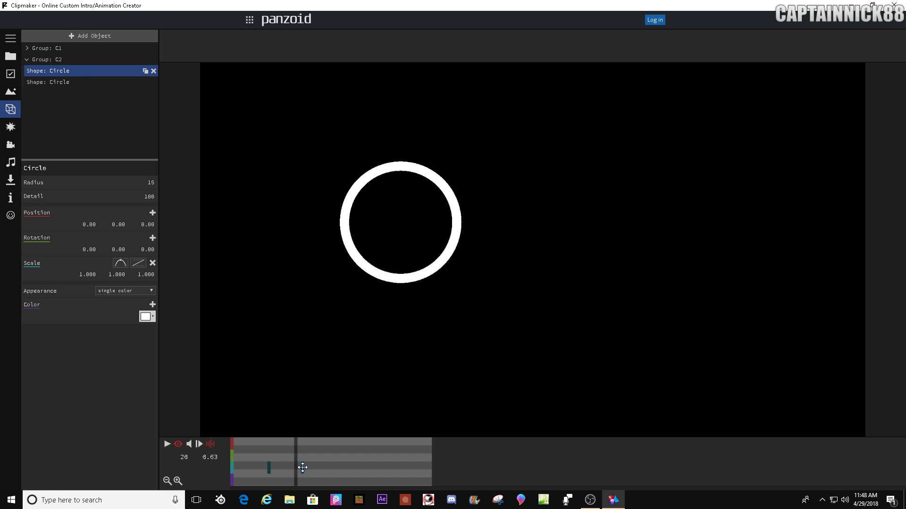
Shift the scale keyframes of group C2's black circle to frames 14 and 24
left_click(71, 82)
left_click(267, 466)
left_click(270, 465)
left_click(303, 467, "ctrl")
left_click_drag(303, 467, 309, 464)
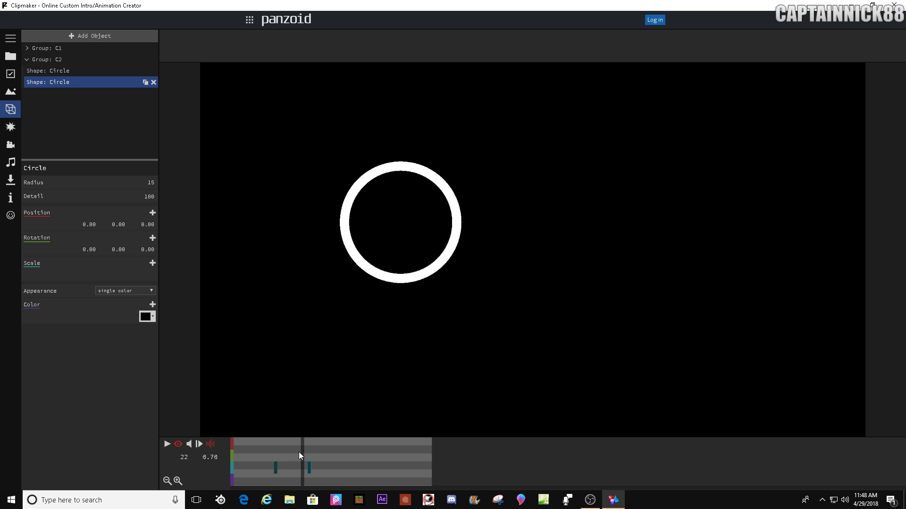
Move group C2 to X -11.4, Y 1.3, checking the ring on neighbouring frames
left_click(80, 59)
left_click_drag(85, 257, 150, 284)
left_click_drag(289, 458, 294, 456)
left_click_drag(119, 256, 152, 383)
left_click_drag(83, 258, 127, 263)
key("Right")
key("Right")
key("Right")
key("Left")
key("Right")
left_click_drag(91, 257, 110, 258)
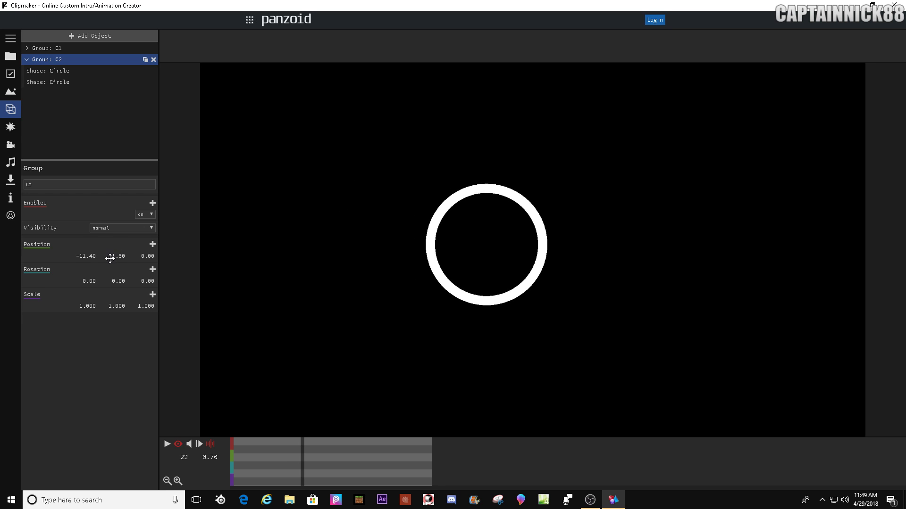
Duplicate group C2 as C3 and move the copy to X -28.2, Y -14.2
left_click(145, 60)
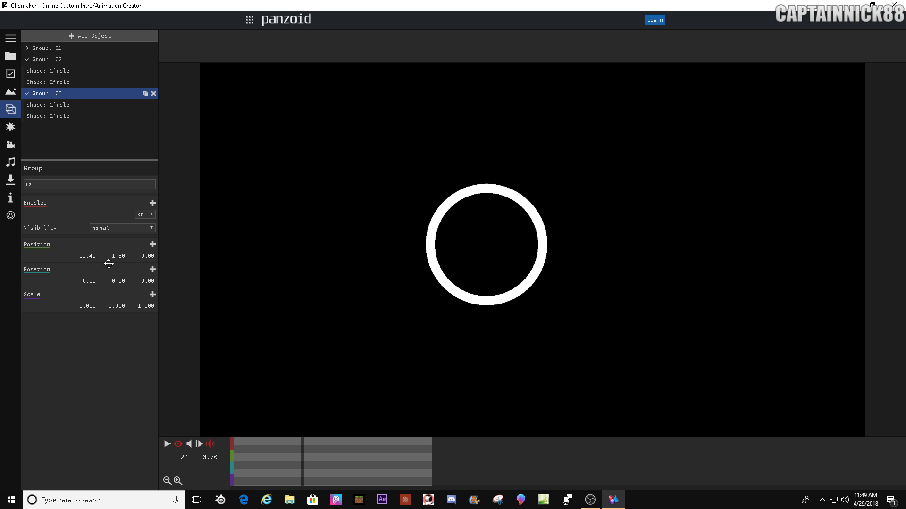
left_click_drag(117, 256, 99, 121)
Duplicate group C3 as C4 and shift the copy's white circle scale keyframes to frames 14 and 24
left_click(146, 94)
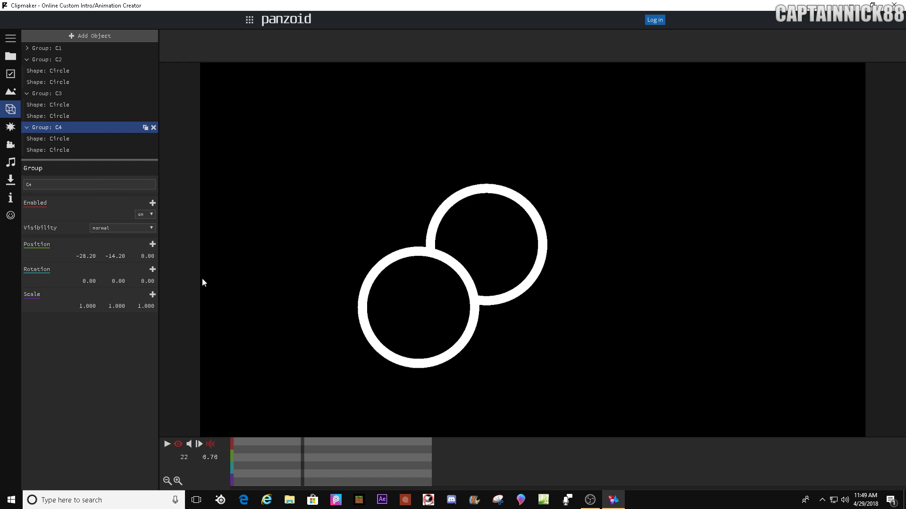
left_click(70, 138)
left_click_drag(267, 471, 303, 466)
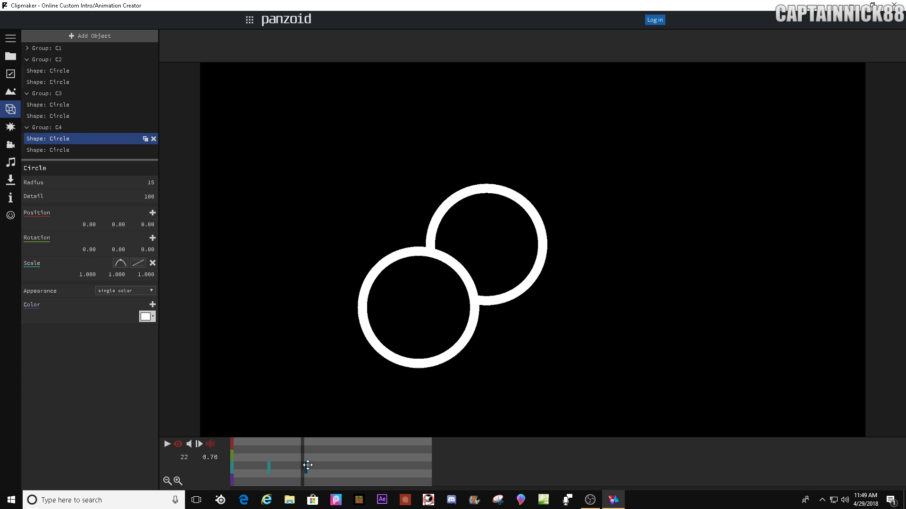
left_click(269, 466)
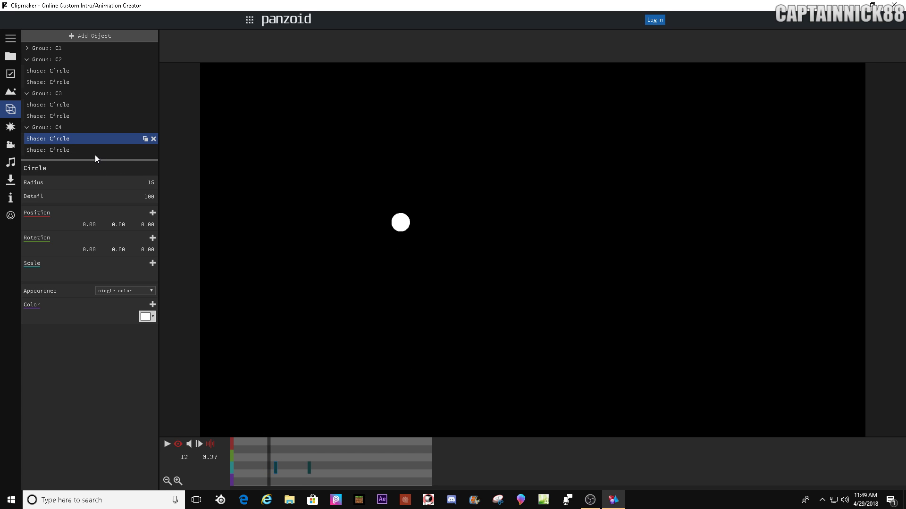
Shift the scale keyframes of group C4's black circle to frames 16 and 26
left_click(94, 150)
left_click(275, 466)
left_click(309, 467, "shift")
left_click_drag(310, 466, 316, 465)
Move group C4 to X -7.2, Y -4.1
left_click(88, 127)
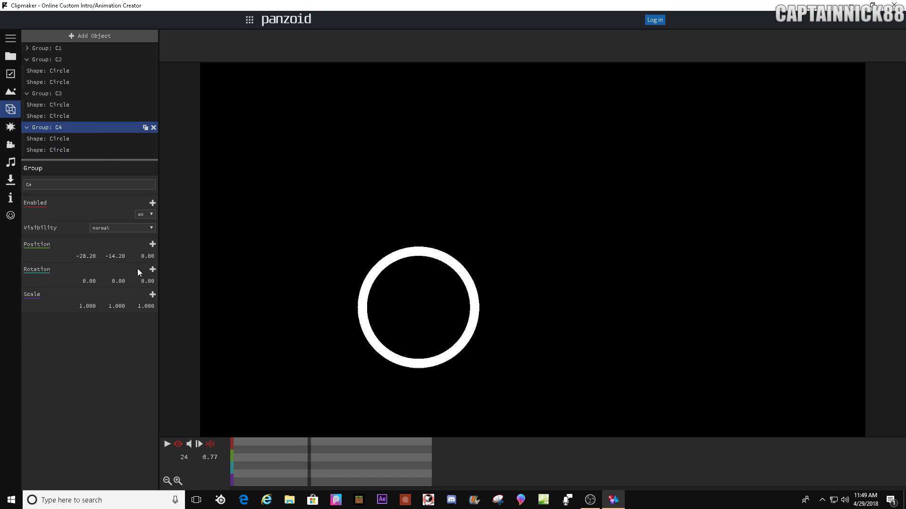
left_click_drag(109, 255, 152, 250)
left_click_drag(80, 257, 186, 264)
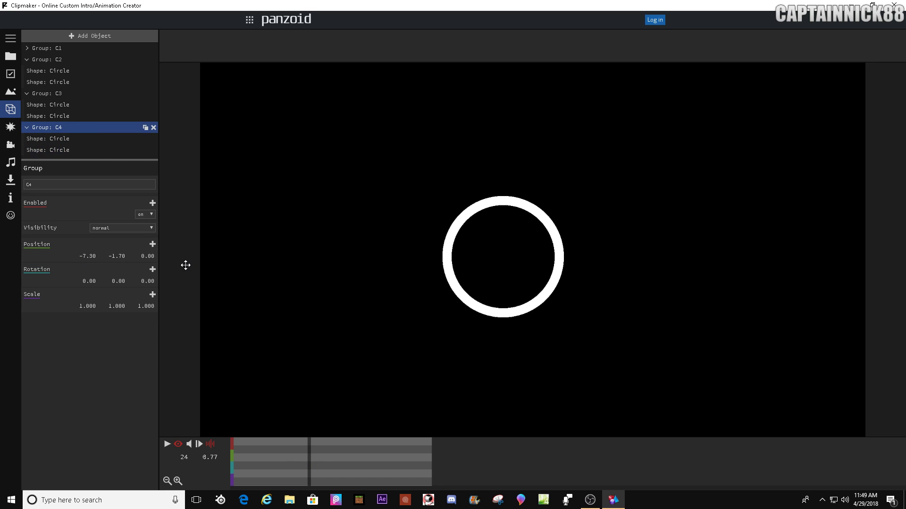
left_click_drag(124, 255, 113, 255)
Duplicate group C4 as C5 and move the copy to X 9.6, Y 14.4
left_click(145, 128)
scroll(88, 127, "down", 1)
left_click(84, 130)
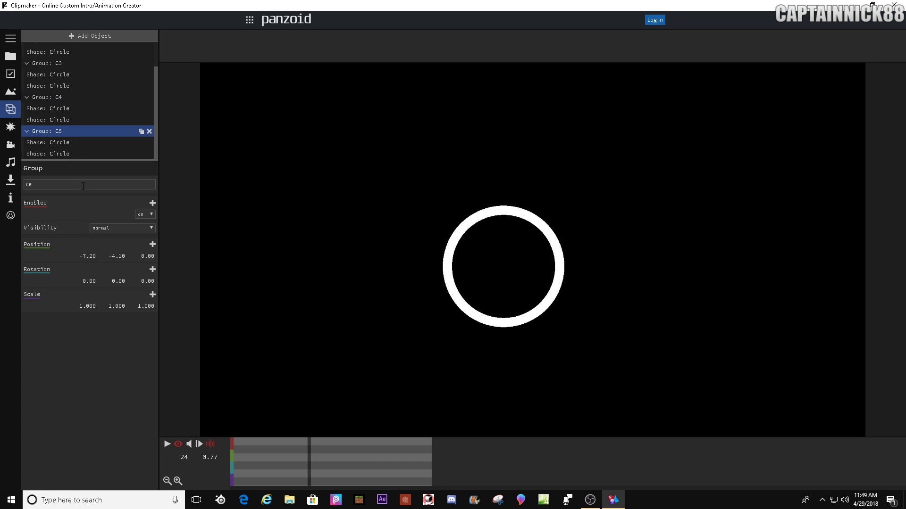
left_click_drag(96, 260, 81, 204)
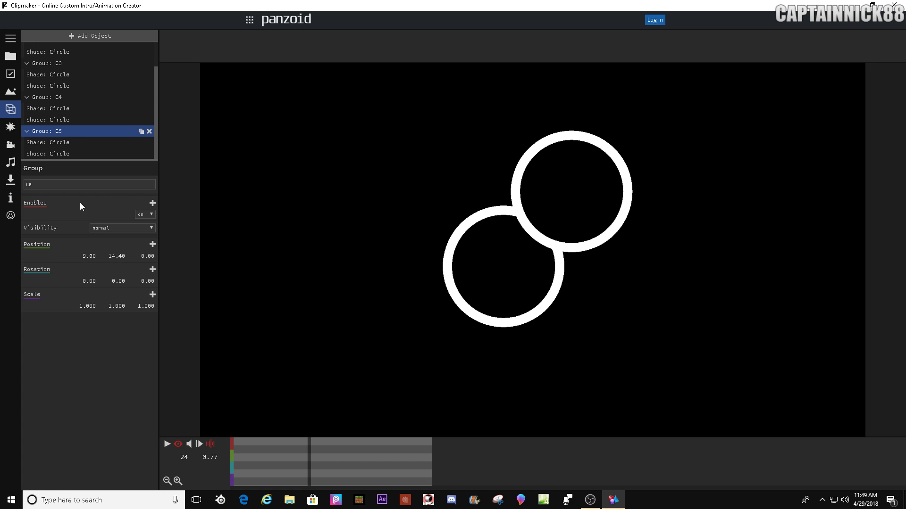
Duplicate group C5 as C6 and shift the copy's white circle scale keyframes to frames 16 and 26
left_click(141, 131)
scroll(98, 138, "down", 1)
left_click(93, 131)
left_click(115, 142)
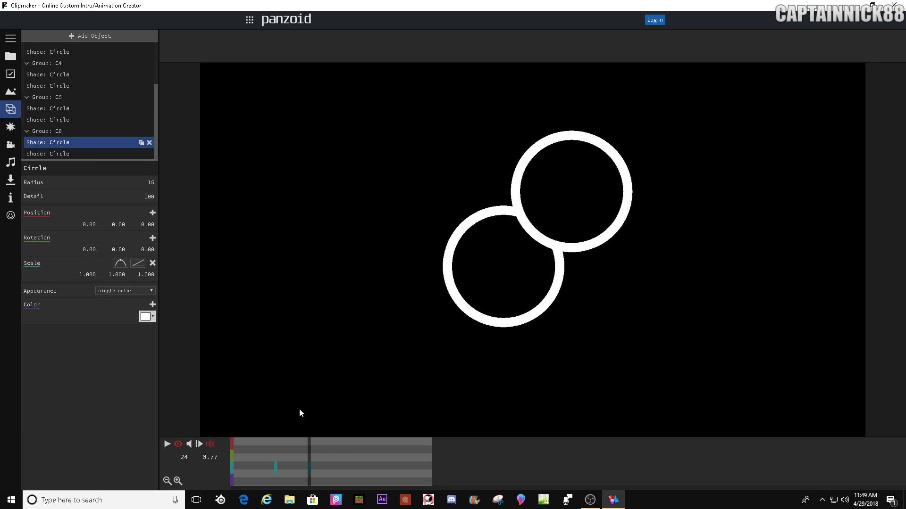
left_click(275, 467)
left_click(308, 466)
left_click(307, 447)
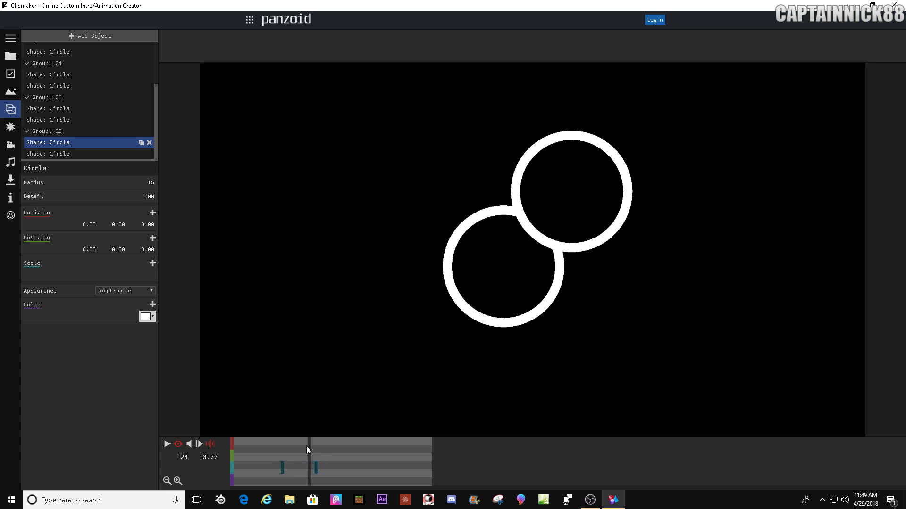
Shift the two scale keyframes of group C6's black circle slightly later and move the group to Y -5.4
left_click(77, 152)
left_click(283, 466)
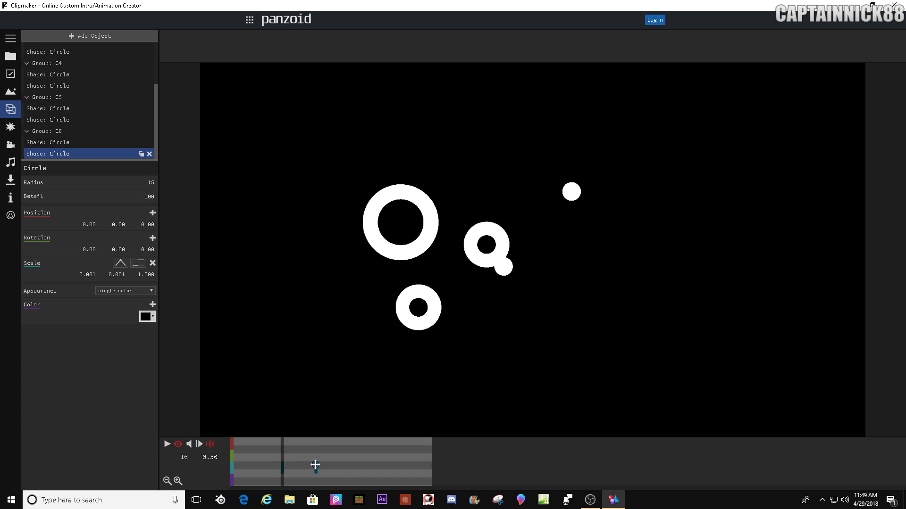
left_click(315, 465)
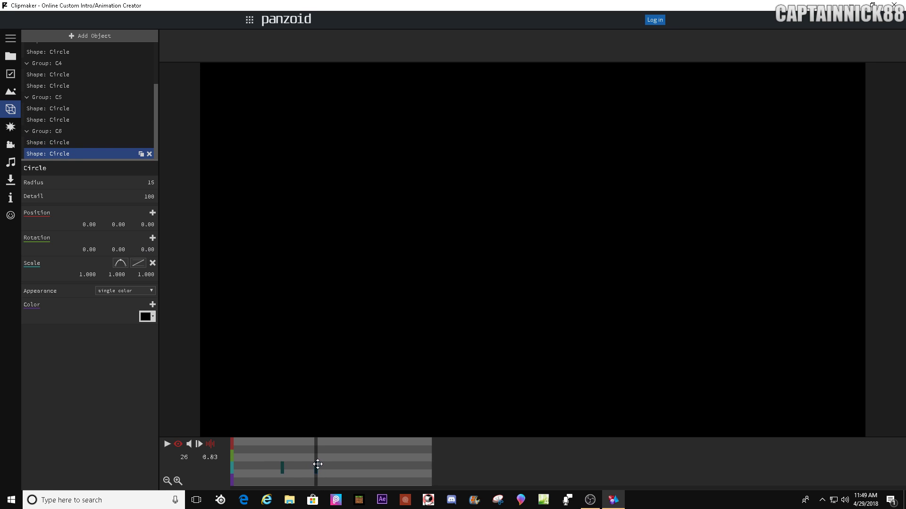
left_click(79, 132)
left_click_drag(115, 257, 80, 311)
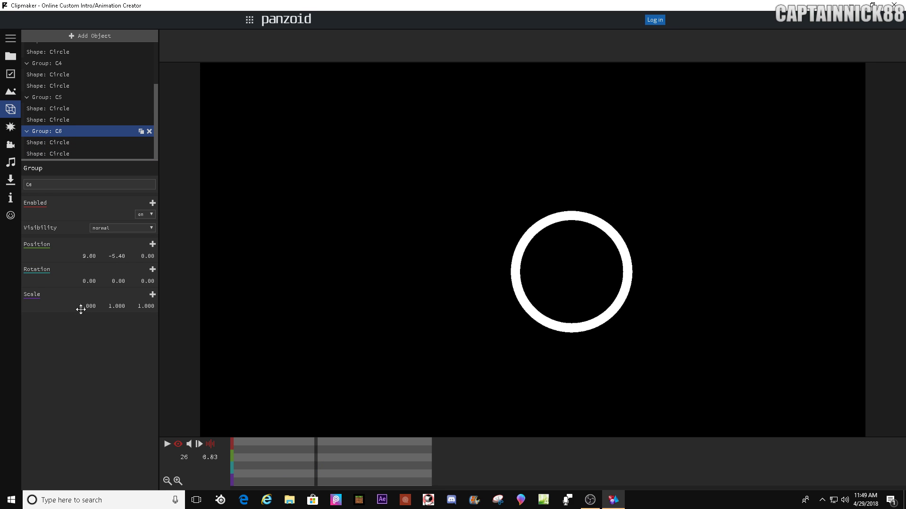
Duplicate group C6 and move the copy to X -18.3, Y -13.8
left_click(140, 132)
left_click(71, 132)
left_click_drag(110, 259, 182, 255)
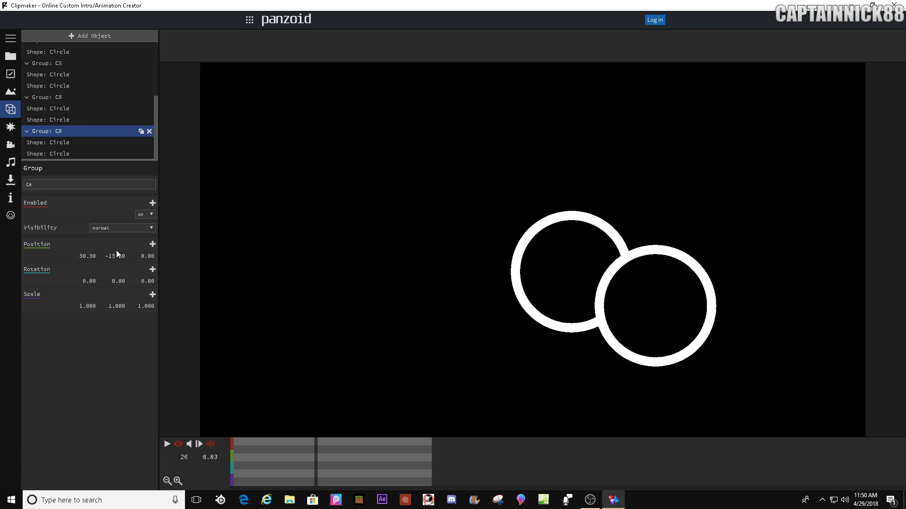
left_click_drag(112, 256, 1, 280)
left_click_drag(88, 258, 60, 255)
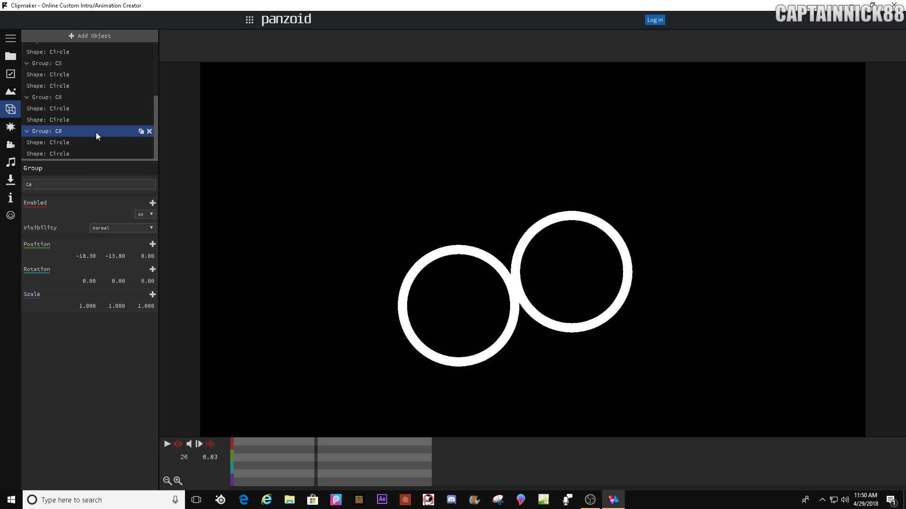
Collapse all the circle groups in the object list
left_click(28, 132)
left_click(29, 121)
left_click(28, 110)
left_click(27, 97)
left_click(29, 85)
left_click(28, 53)
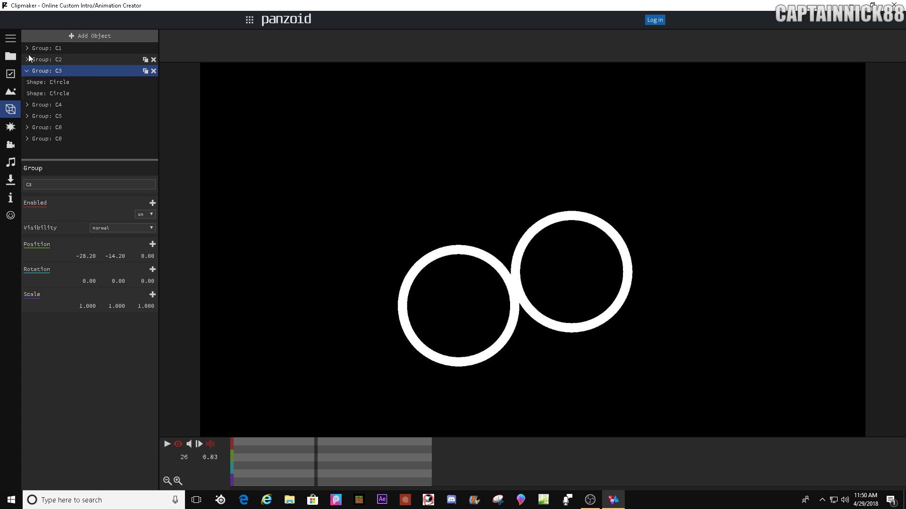
left_click(27, 70)
Add a new group and name it Explosion
left_click(69, 36)
left_click(56, 52)
left_click(64, 127)
left_click(86, 188)
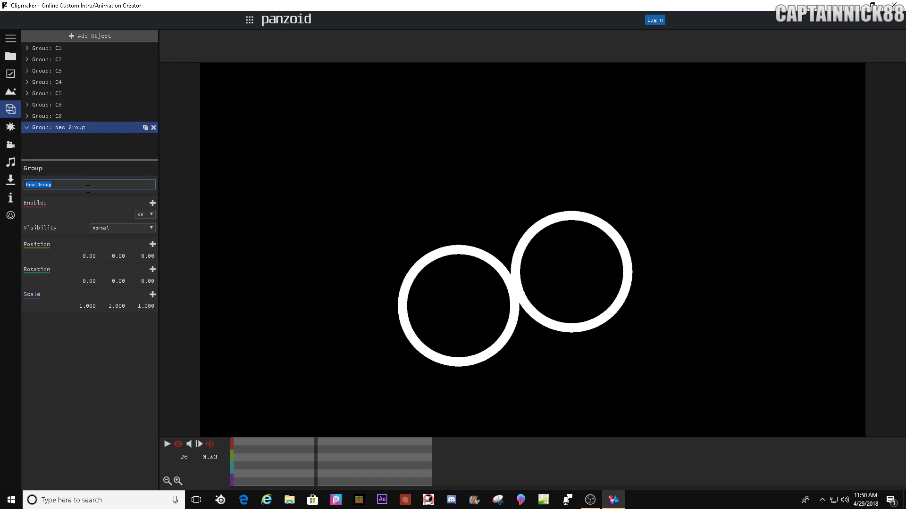
type("Explosion")
Nest all the circle groups, from C1 through both C6 groups, inside the Explosion group and play the animation
left_click_drag(71, 48, 90, 118)
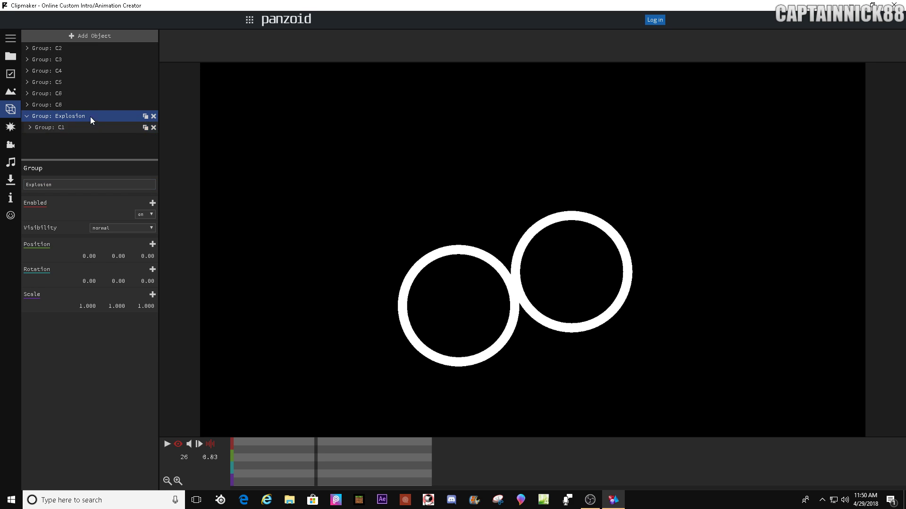
left_click_drag(74, 48, 90, 110)
left_click_drag(76, 46, 70, 92)
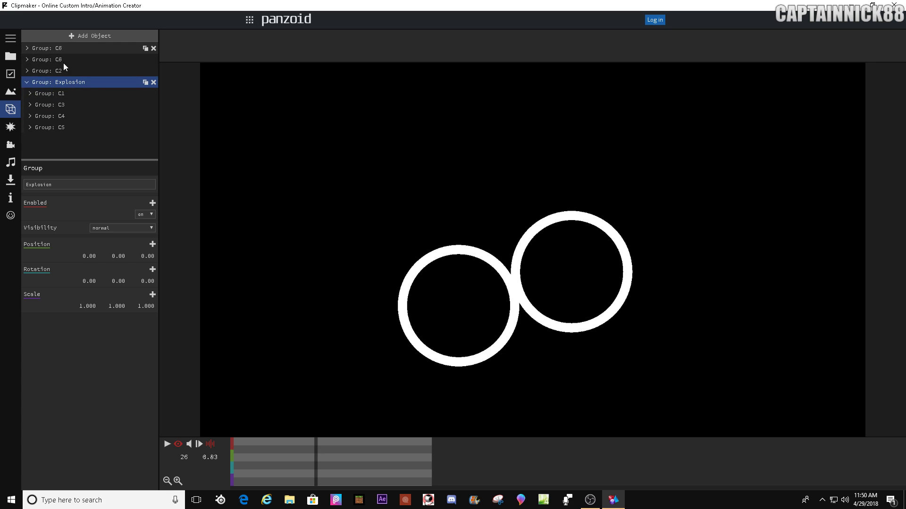
mouse_move(64, 49)
left_mouse_down()
mouse_move(71, 74)
mouse_move(67, 62)
left_mouse_up()
left_click(167, 444)
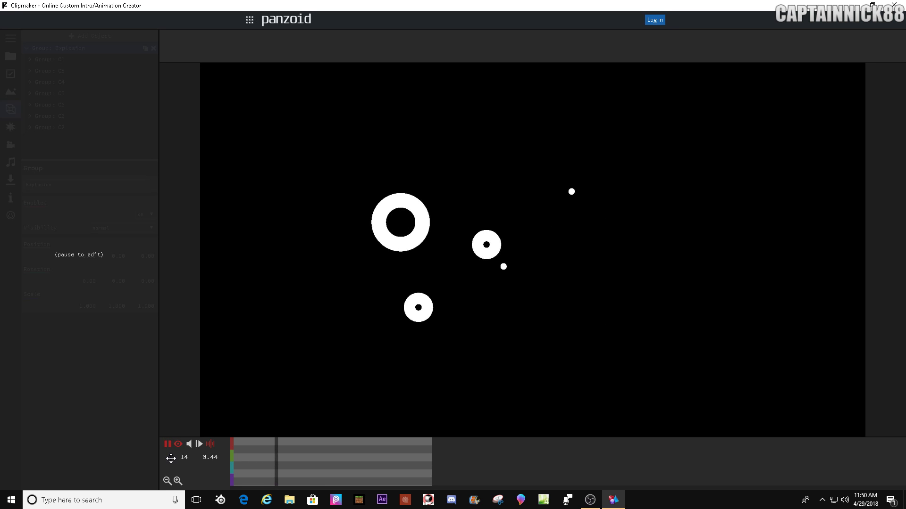